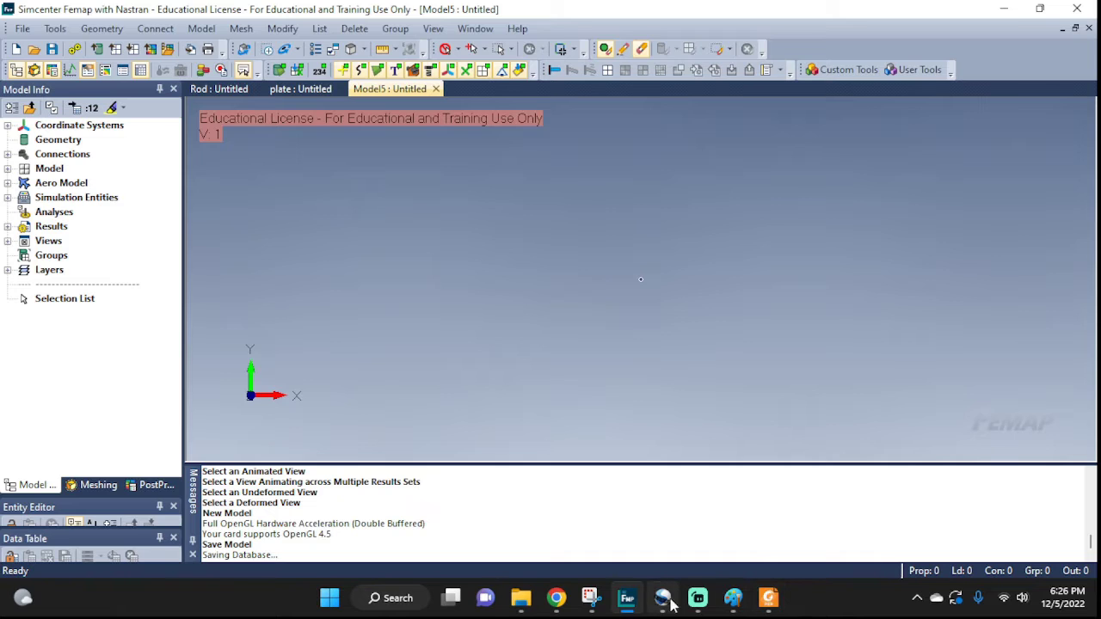
left_click(588, 601)
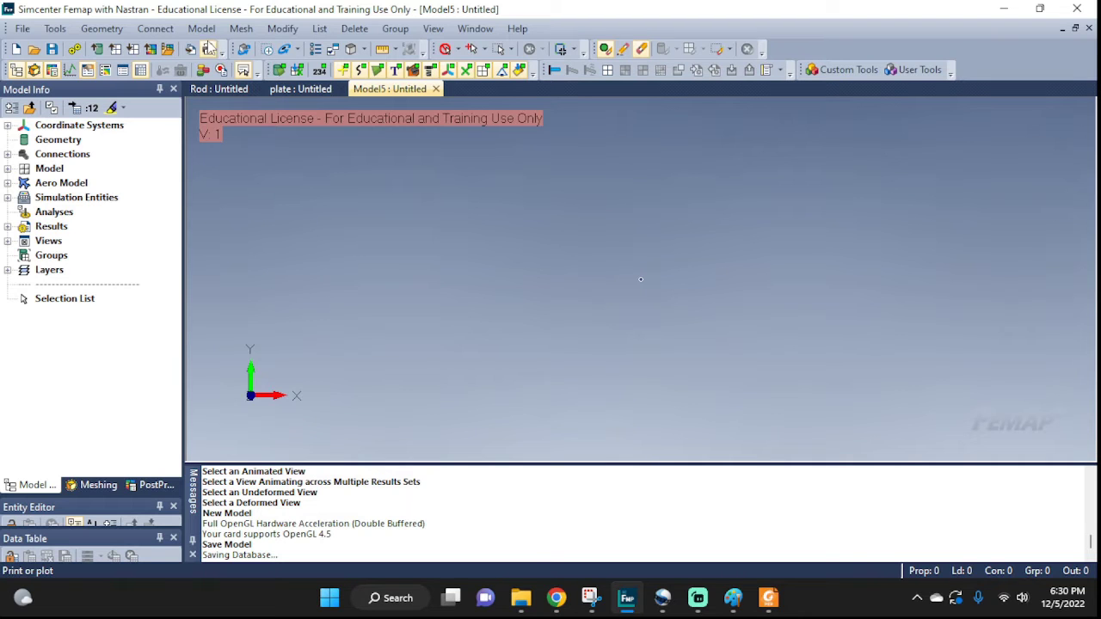
Create the first two nodes at coordinates (0, 0, 0) and (2, 0, 0) in the global rectangular system
left_click(202, 30)
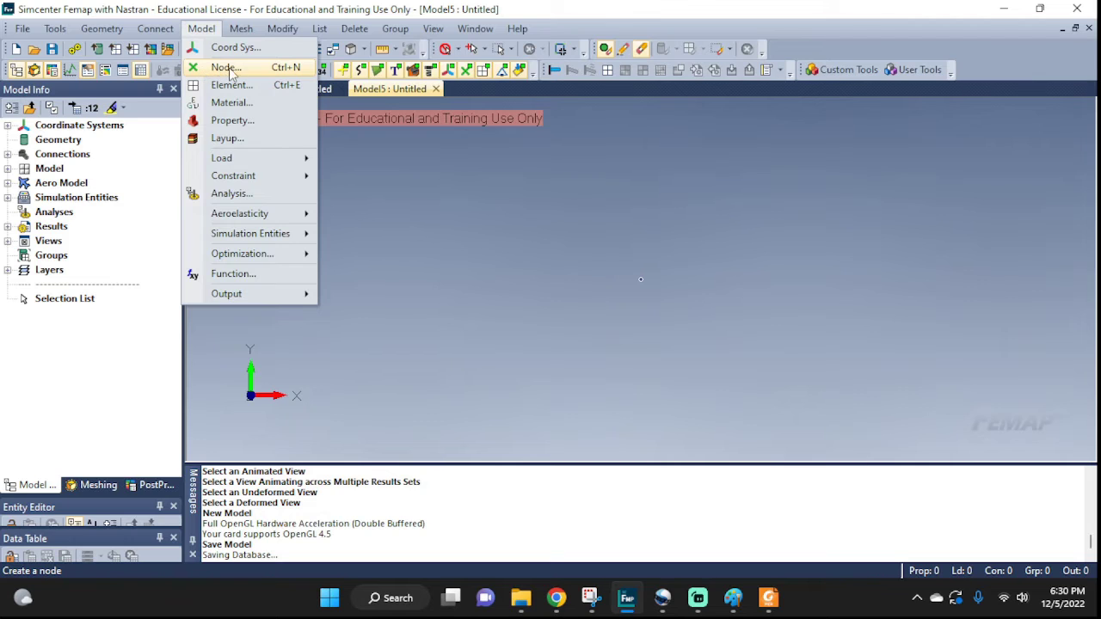
left_click(222, 69)
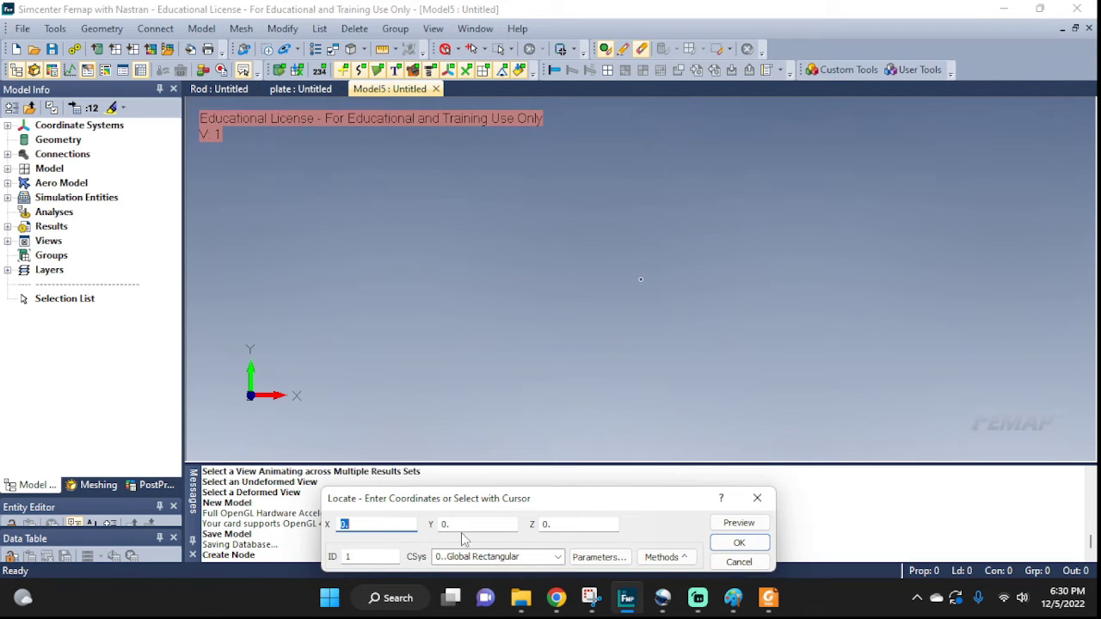
left_click(738, 543)
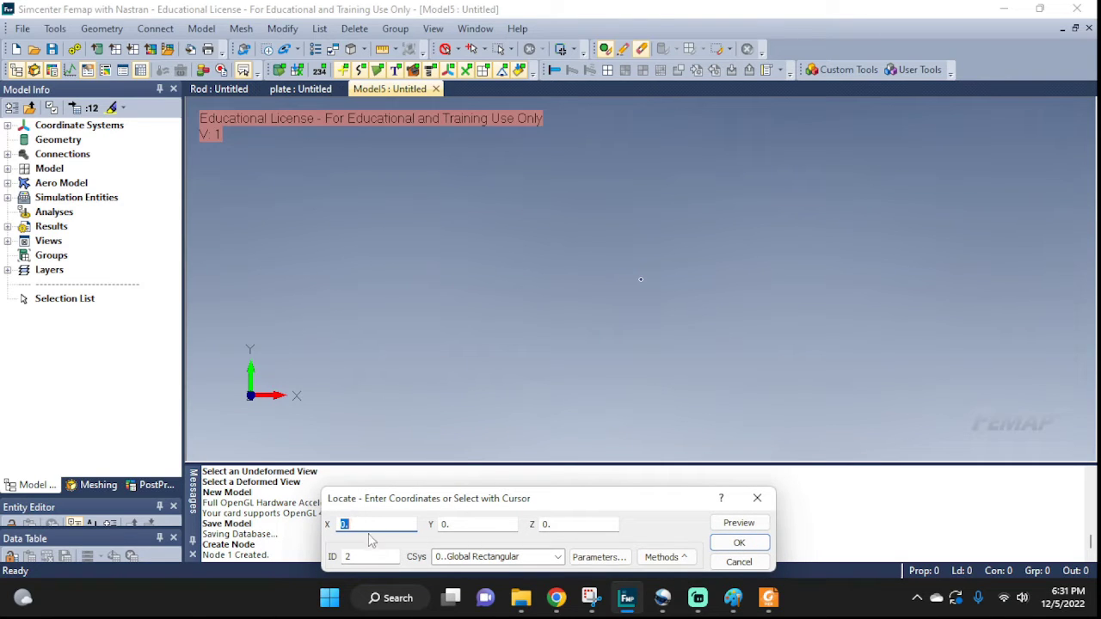
type("2")
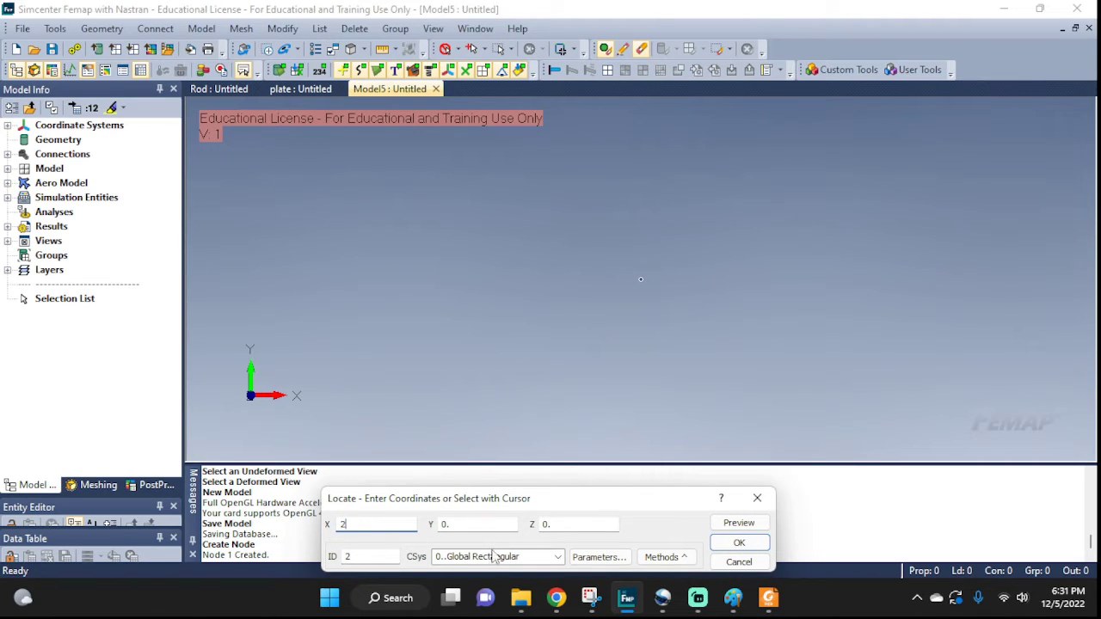
left_click(739, 543)
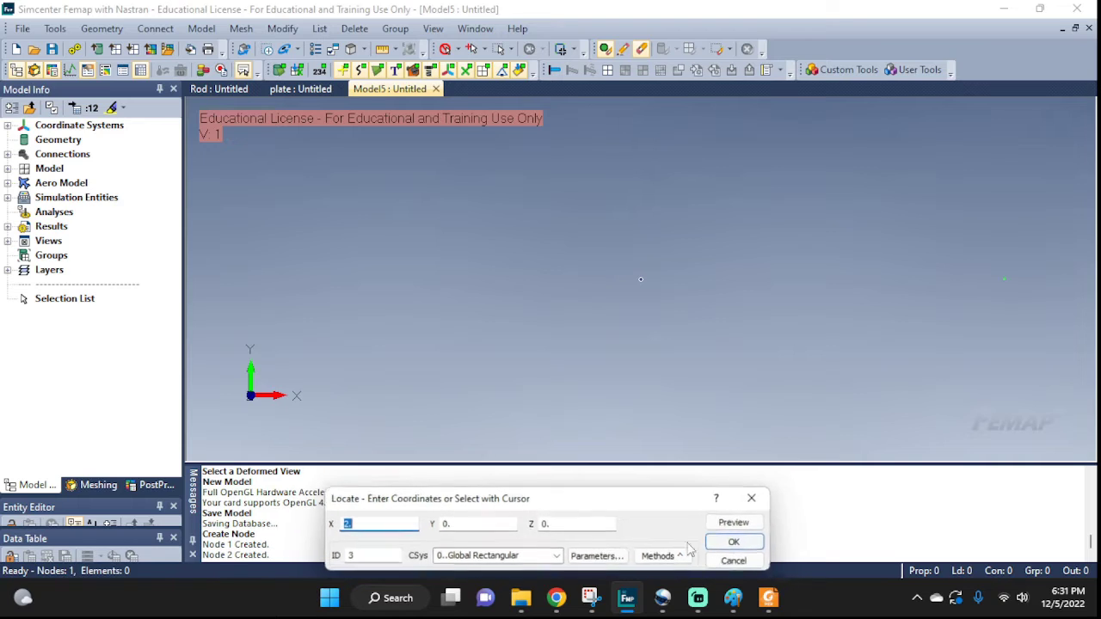
Create the next two nodes at coordinates (2, 1, 0) and (0, 1, 0)
double_click(442, 523)
type("0")
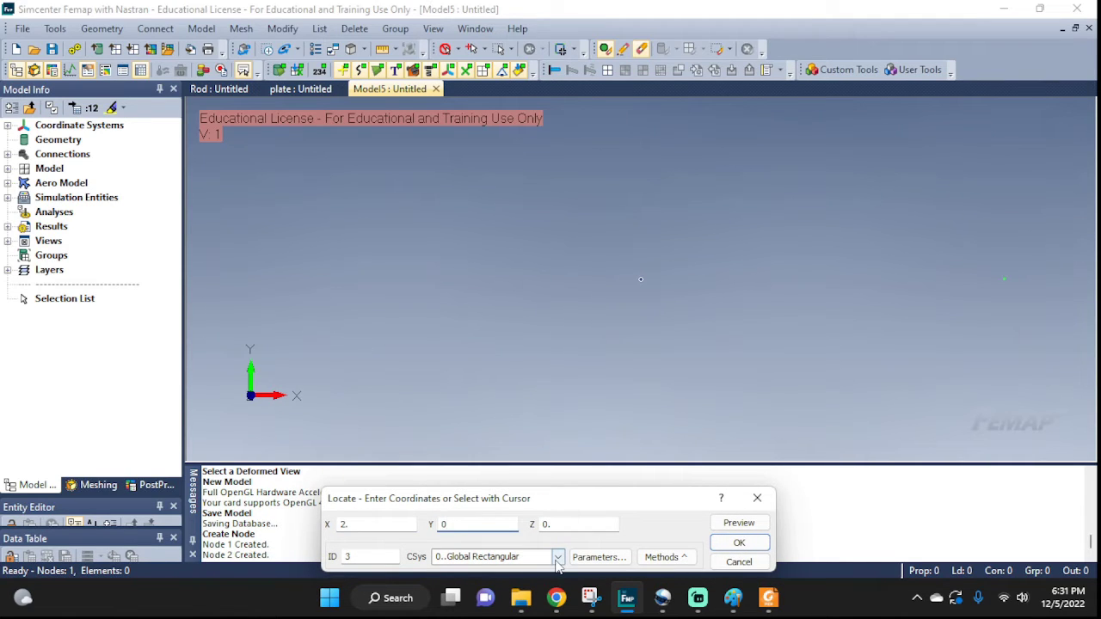
left_click(738, 542)
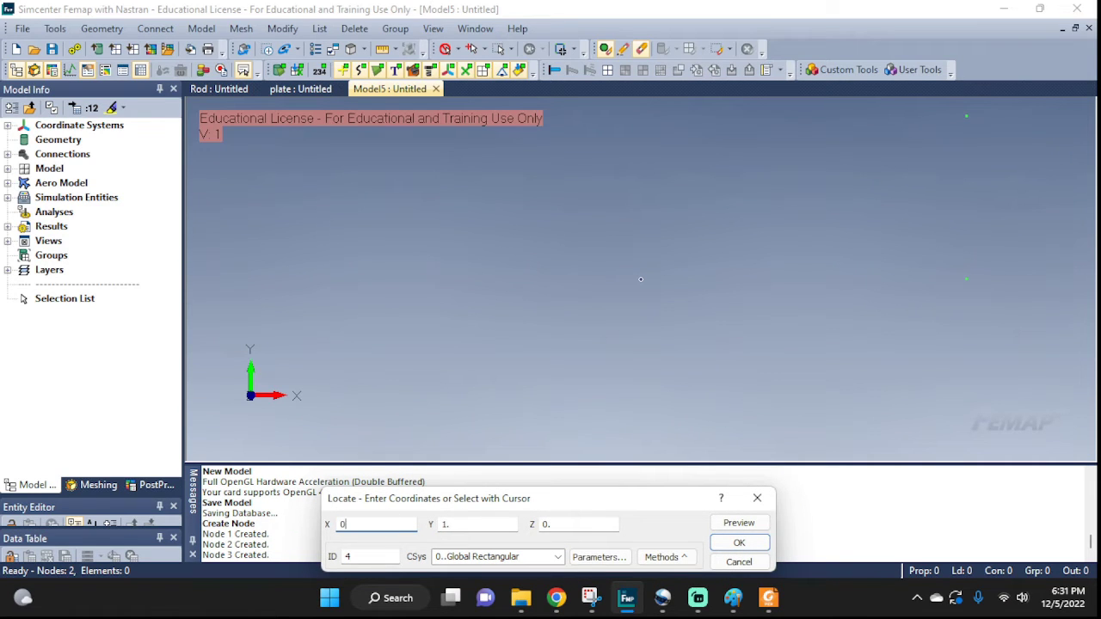
type("0")
left_click(738, 542)
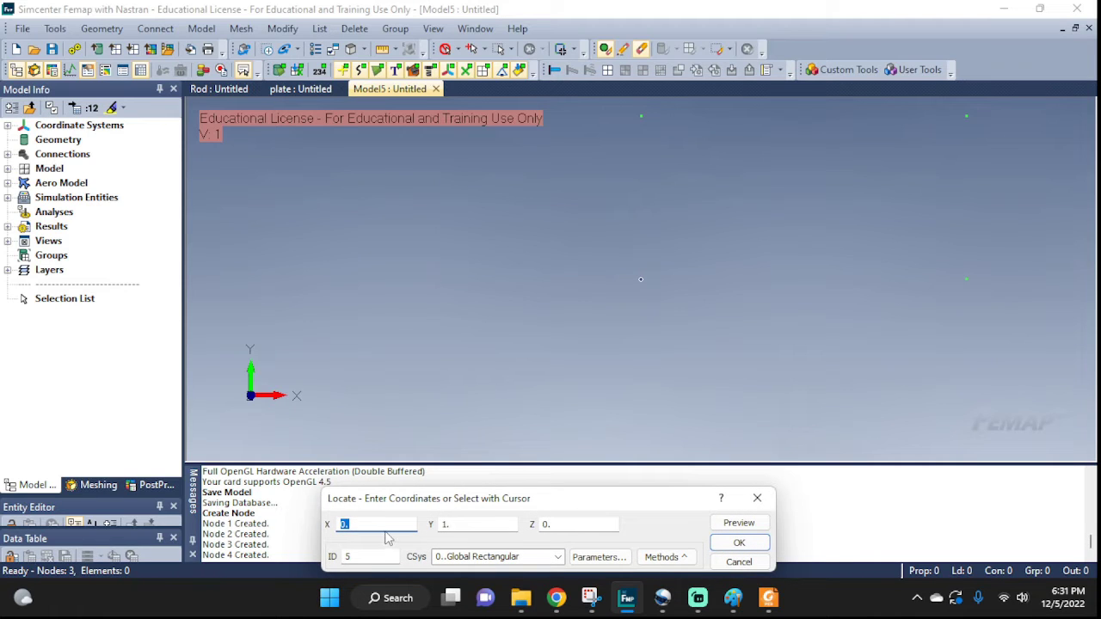
Create the last two nodes at coordinates (2, 2, 0) and (4, 2, 0), and finish node creation
left_click(460, 524)
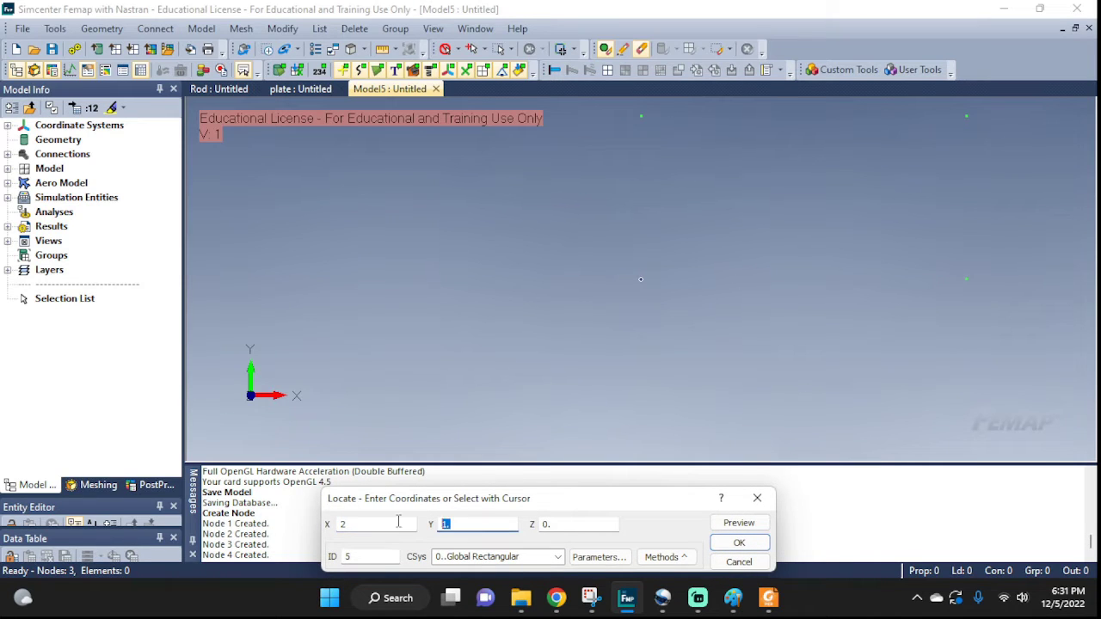
type("2")
left_click(738, 542)
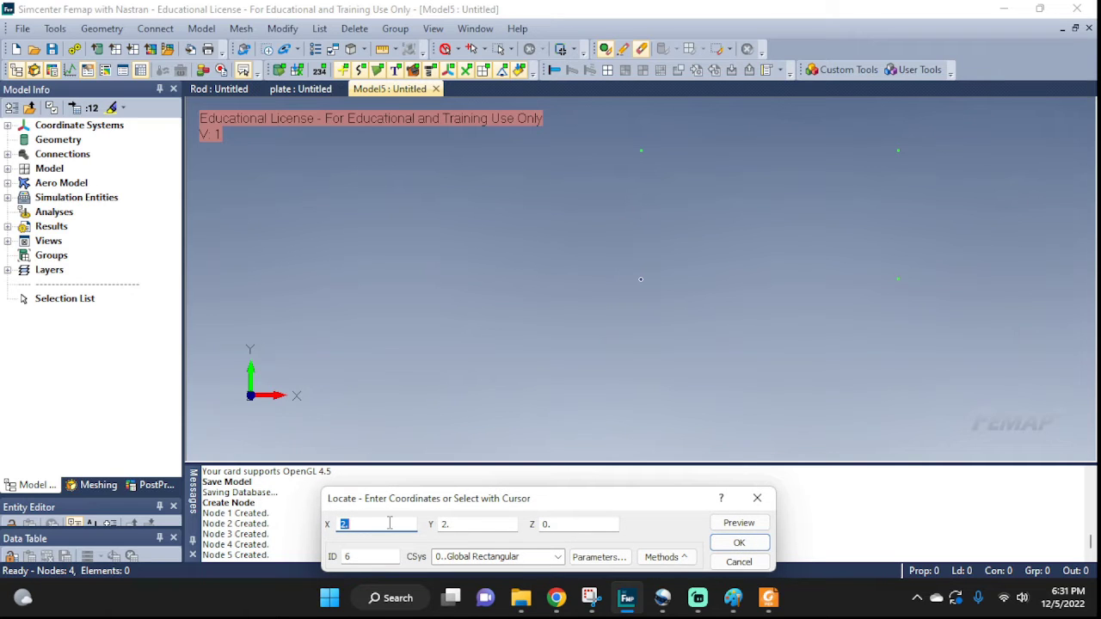
type("4")
left_click(738, 543)
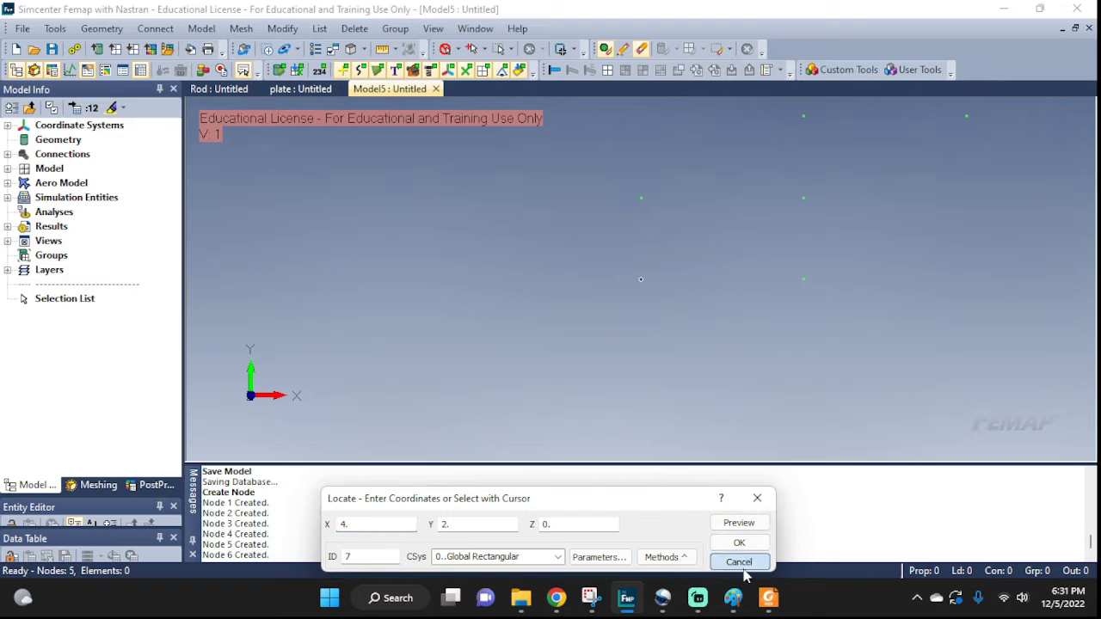
left_click(737, 562)
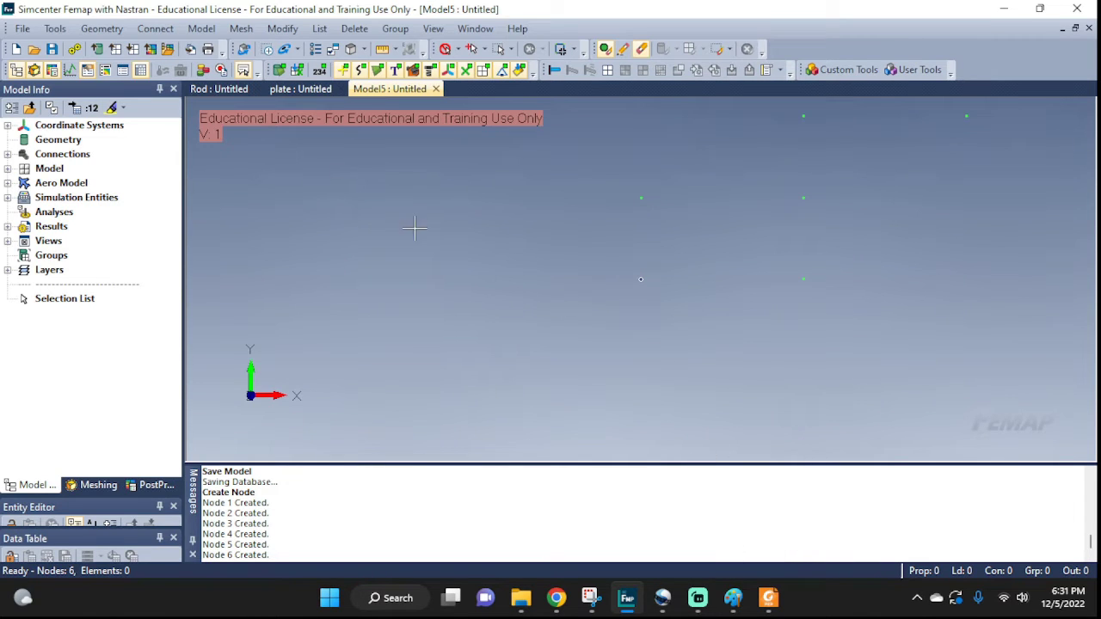
Turn on the display of entity labels so the nodes are numbered in the view
left_click(319, 72)
key("ctrl+q")
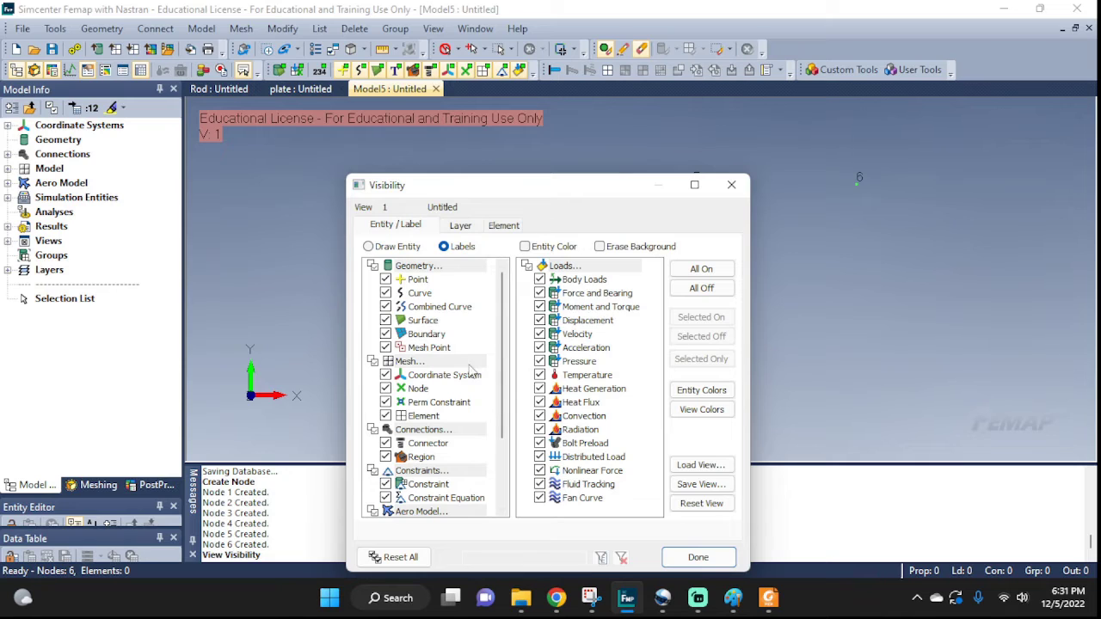
left_click(731, 184)
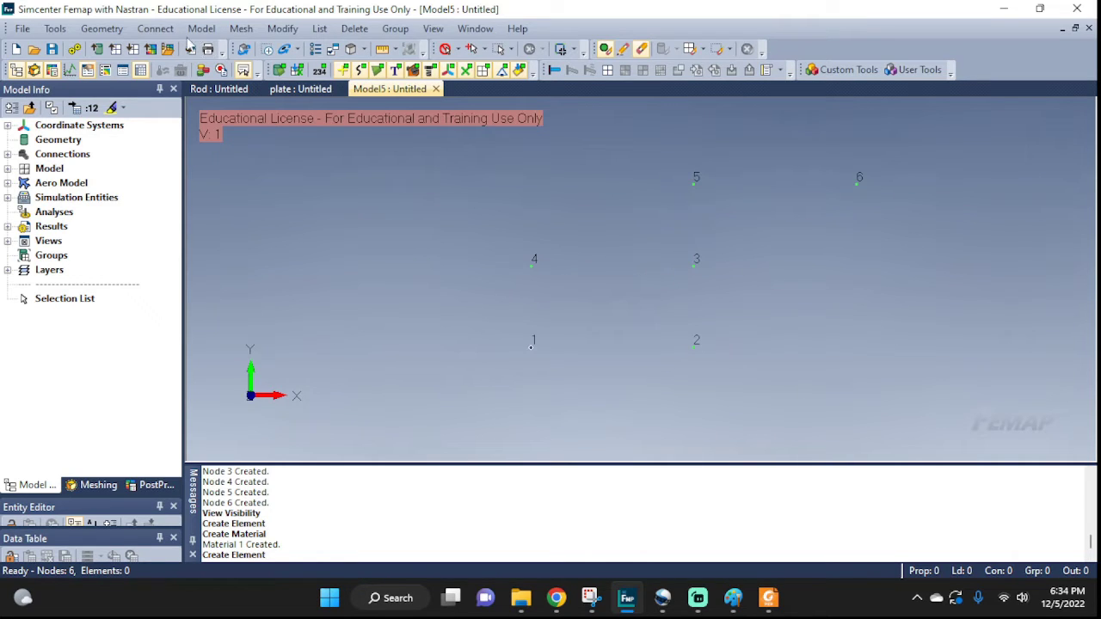
Define an isotropic material titled My Al with Young's modulus 70e9 and Poisson's ratio 0.33
left_click(201, 29)
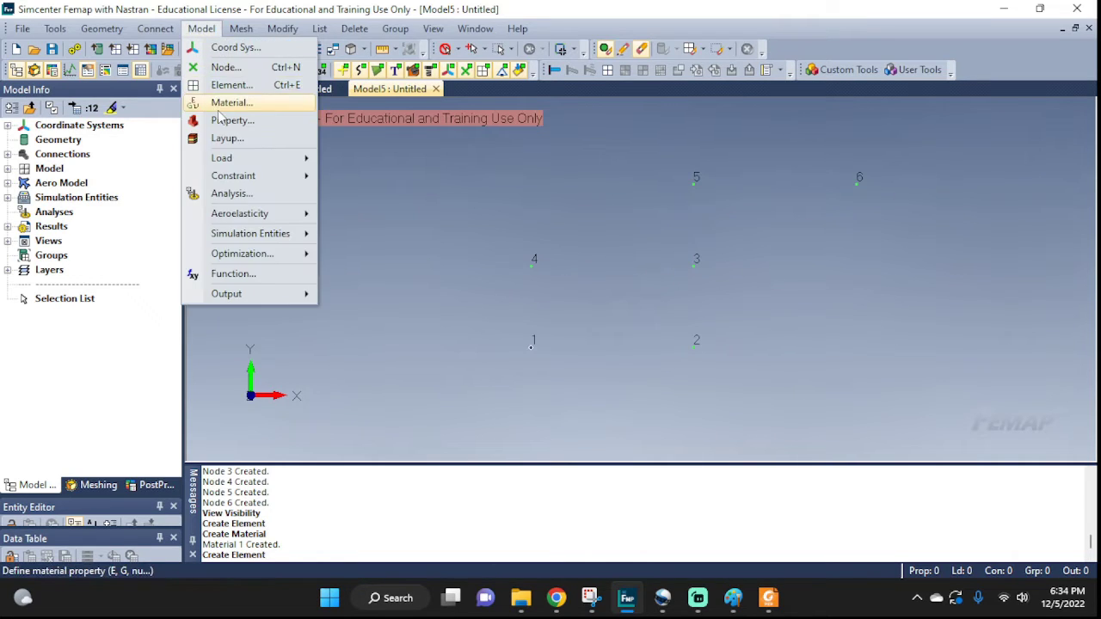
left_click(222, 104)
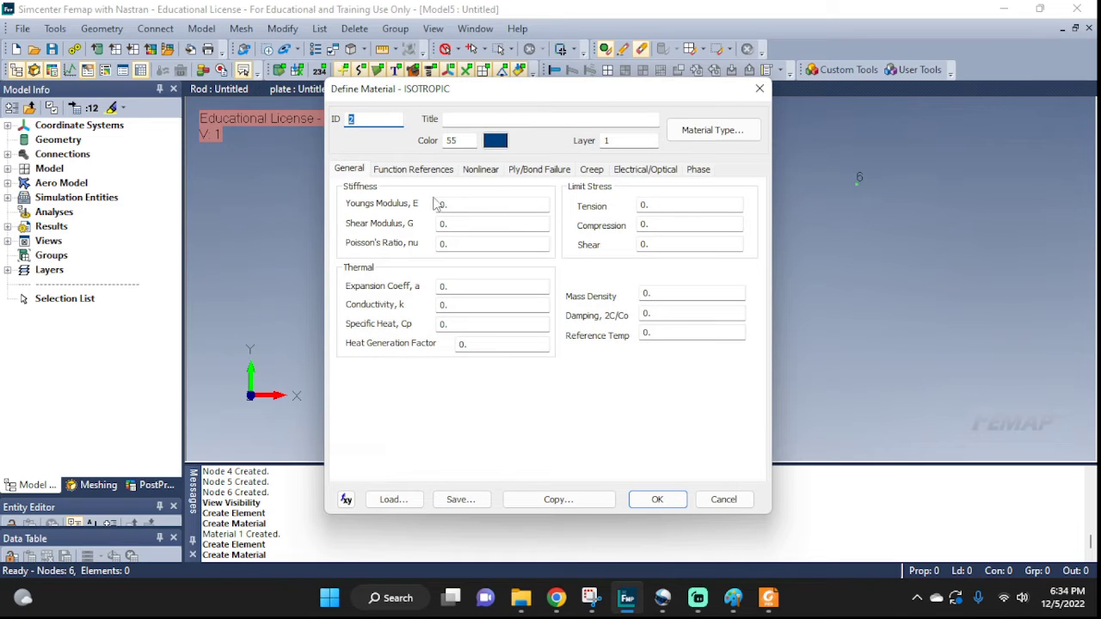
left_click(491, 122)
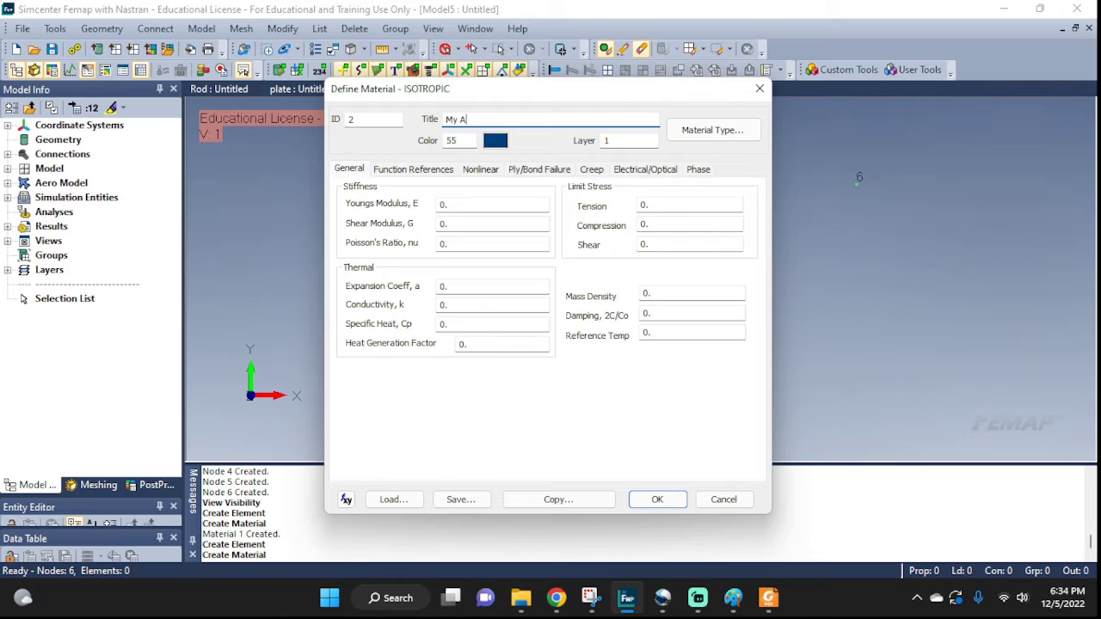
left_click(498, 203)
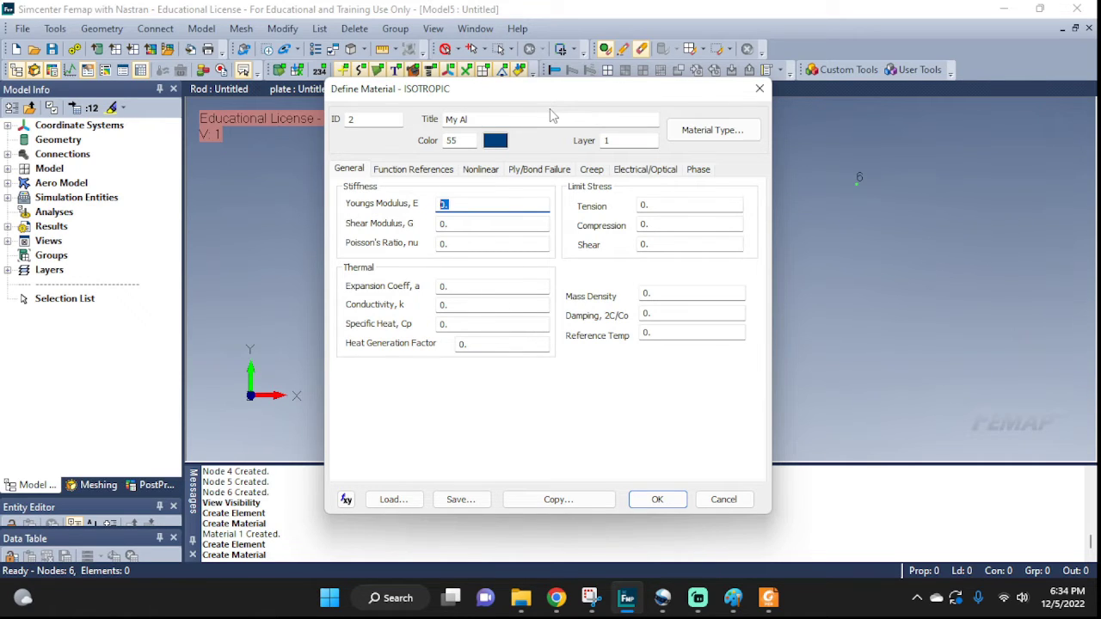
type("70e9")
left_click(493, 244)
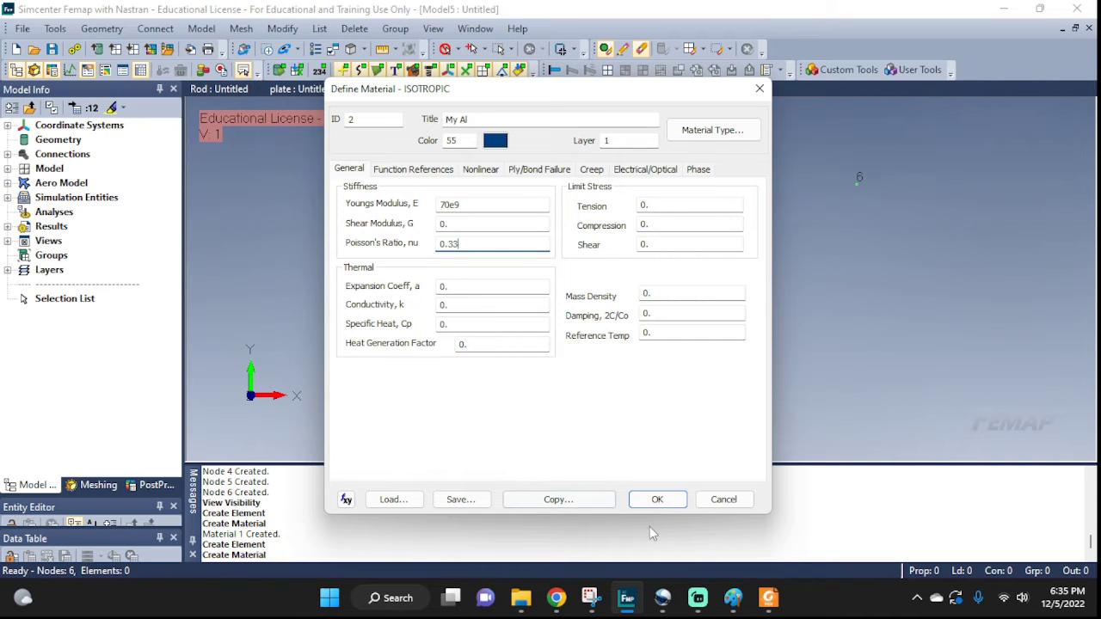
left_click(657, 501)
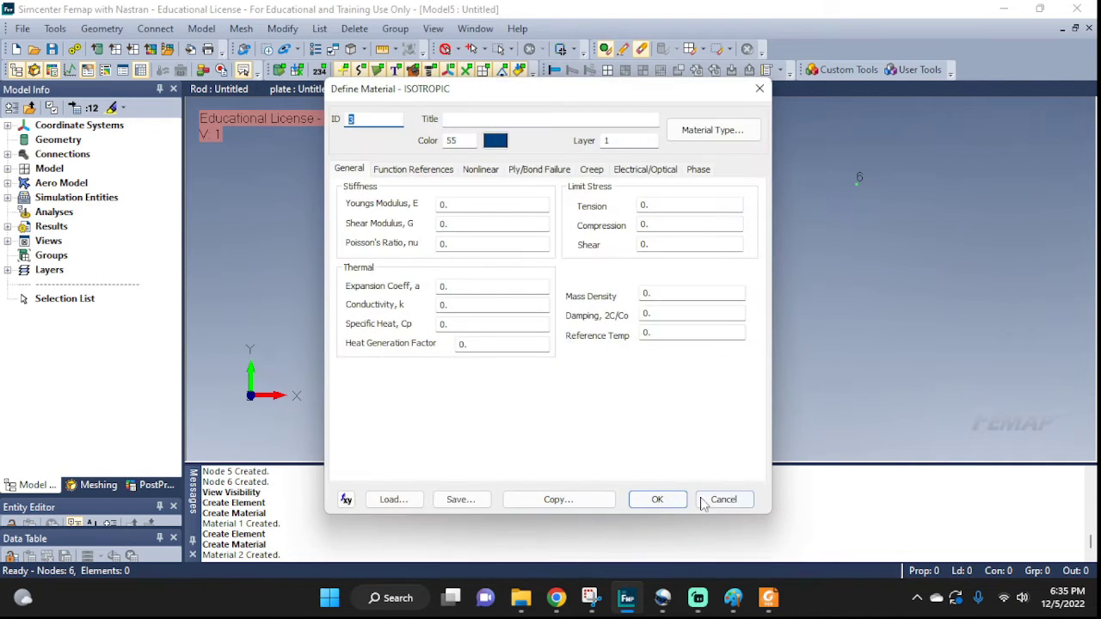
left_click(704, 503)
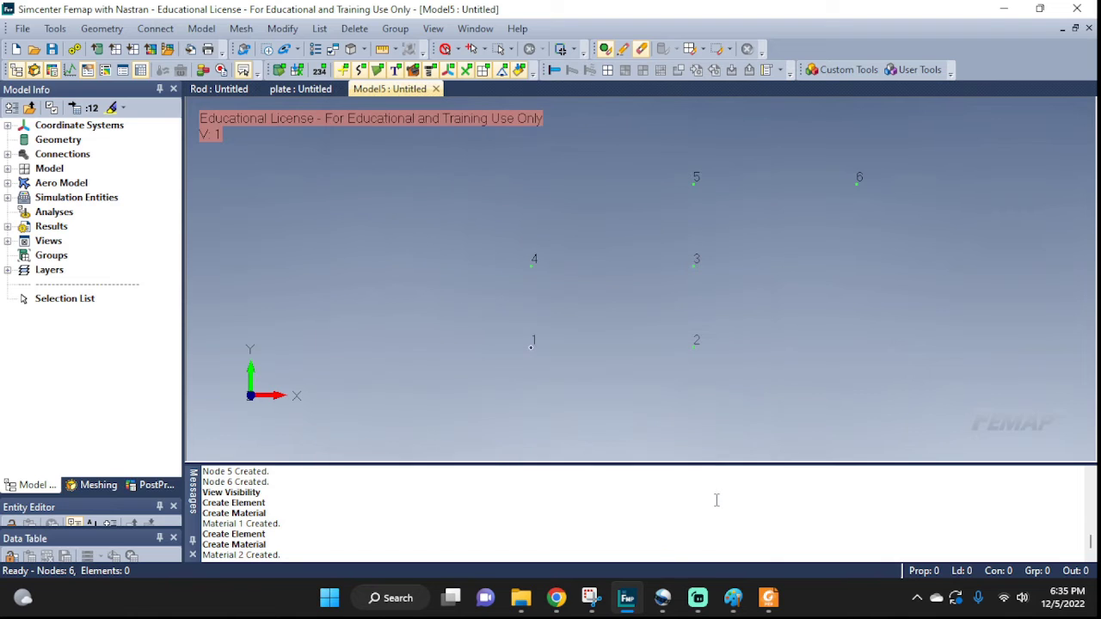
Start a new property with the material My Al and the Rod line element type
left_click(241, 28)
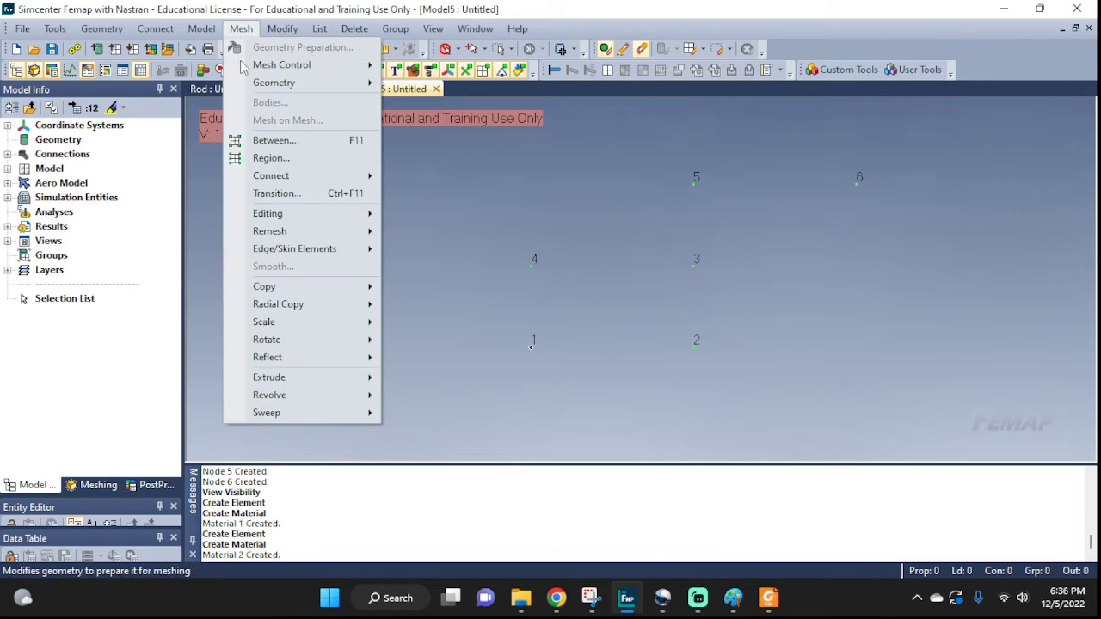
mouse_move(194, 29)
left_click(232, 121)
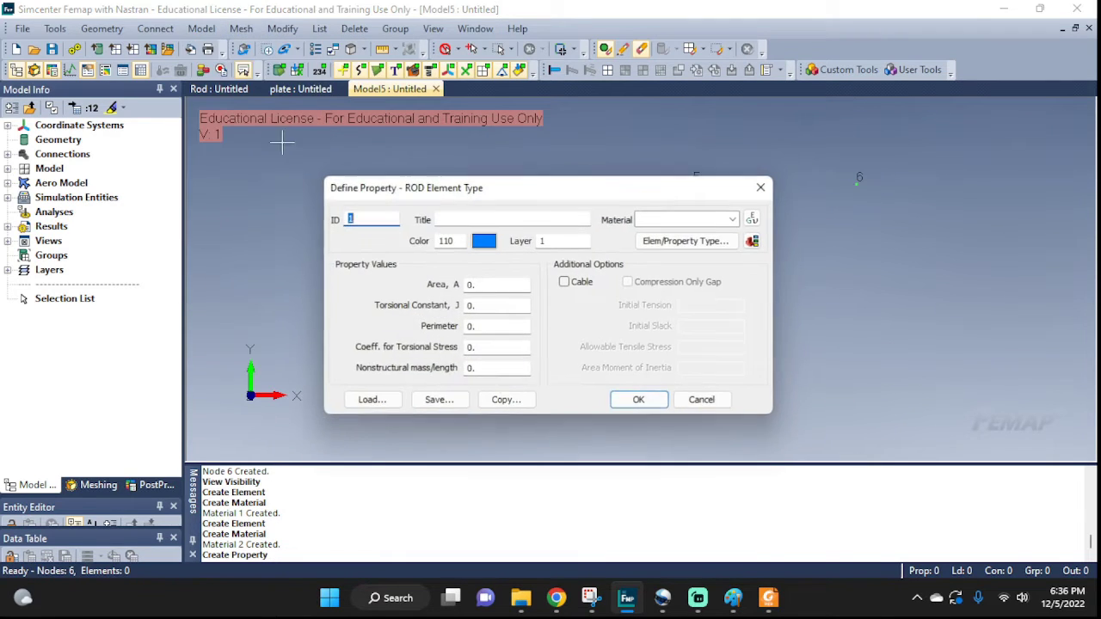
left_click(732, 219)
left_click(660, 245)
left_click(667, 245)
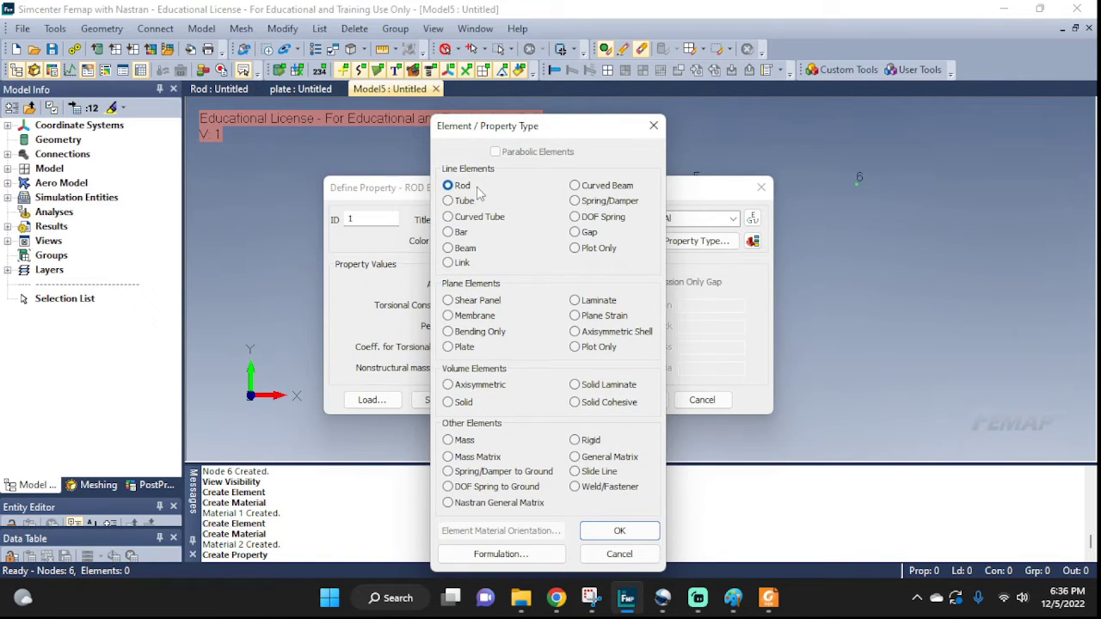
left_click(618, 529)
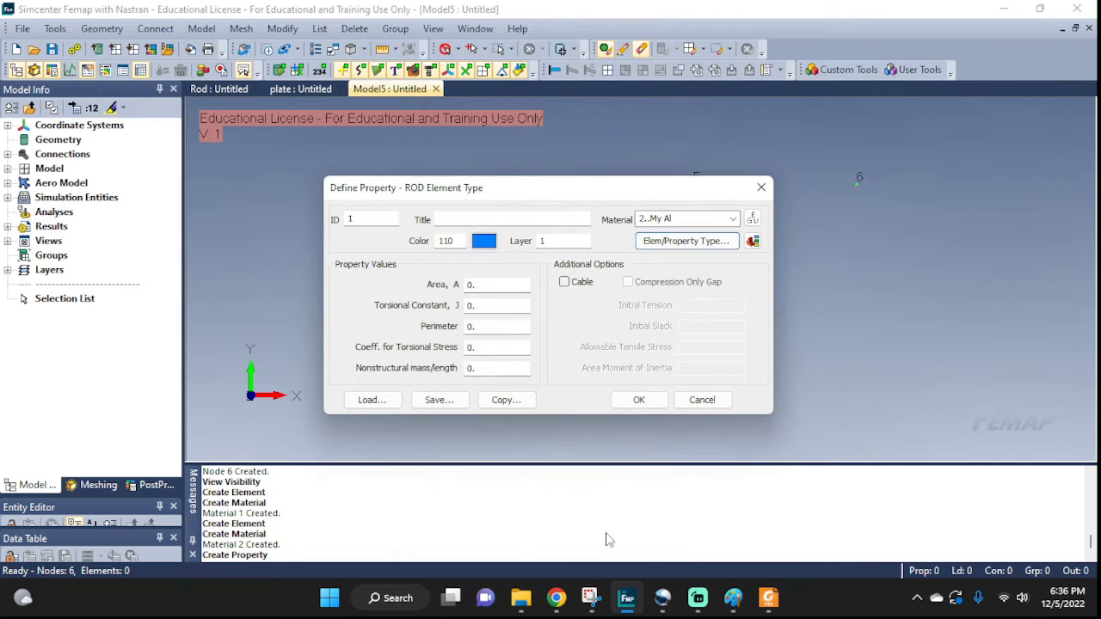
left_click(682, 243)
left_click(614, 530)
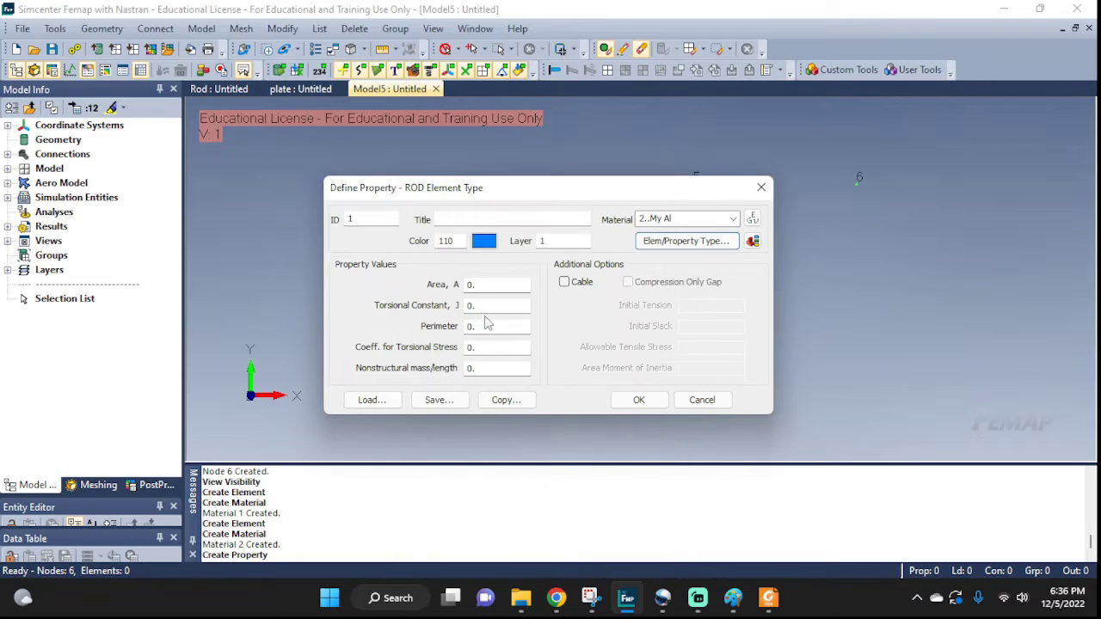
Set the rod property's area to 1e-4, title it MY ROD, and save it without defining another property
double_click(492, 289)
type("1e-4")
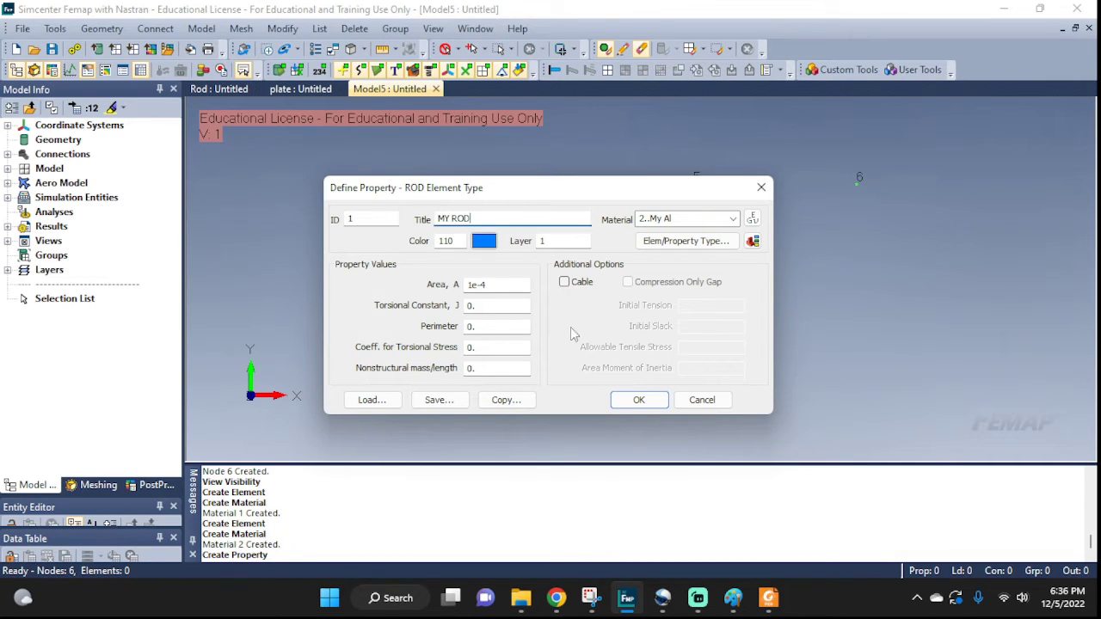
left_click(659, 397)
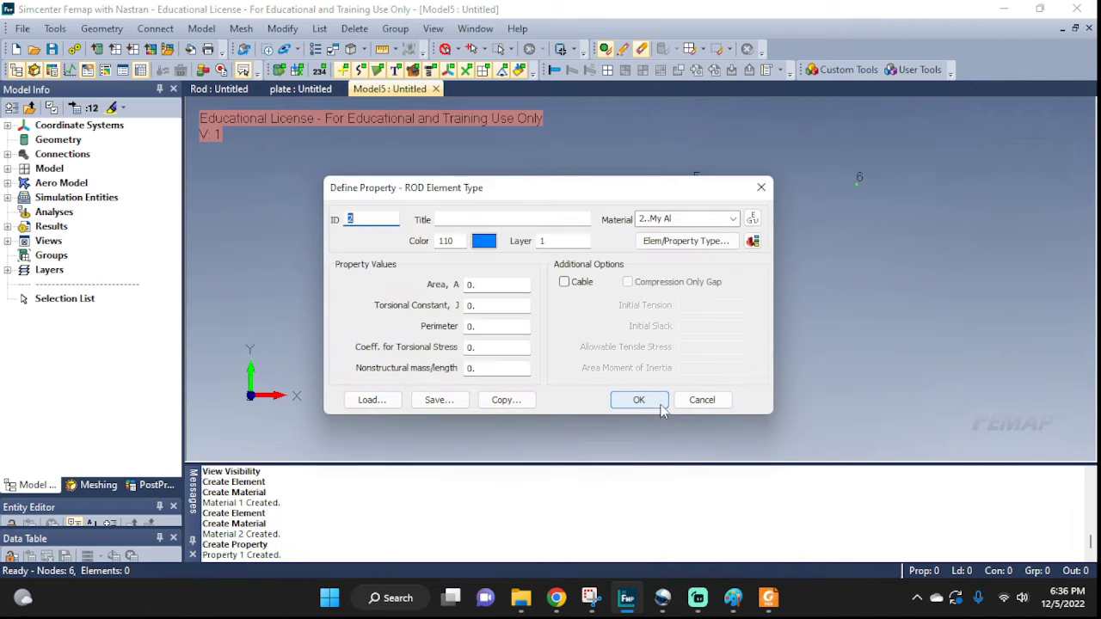
left_click(696, 396)
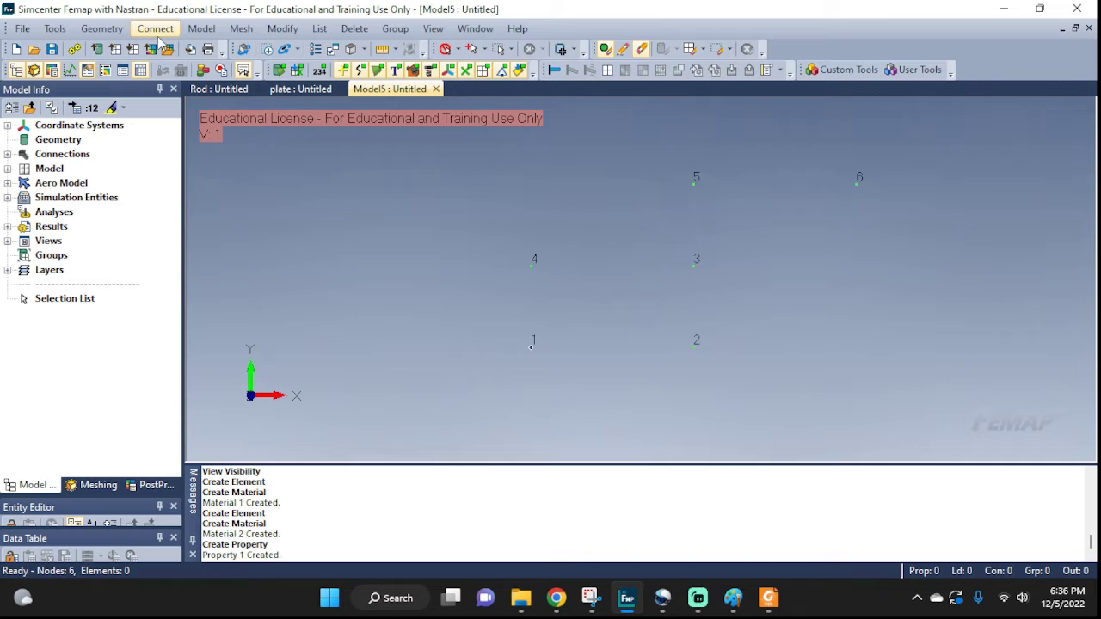
Create a rod element between nodes 1 and 2 using the property MY ROD
left_click(201, 28)
left_click(228, 84)
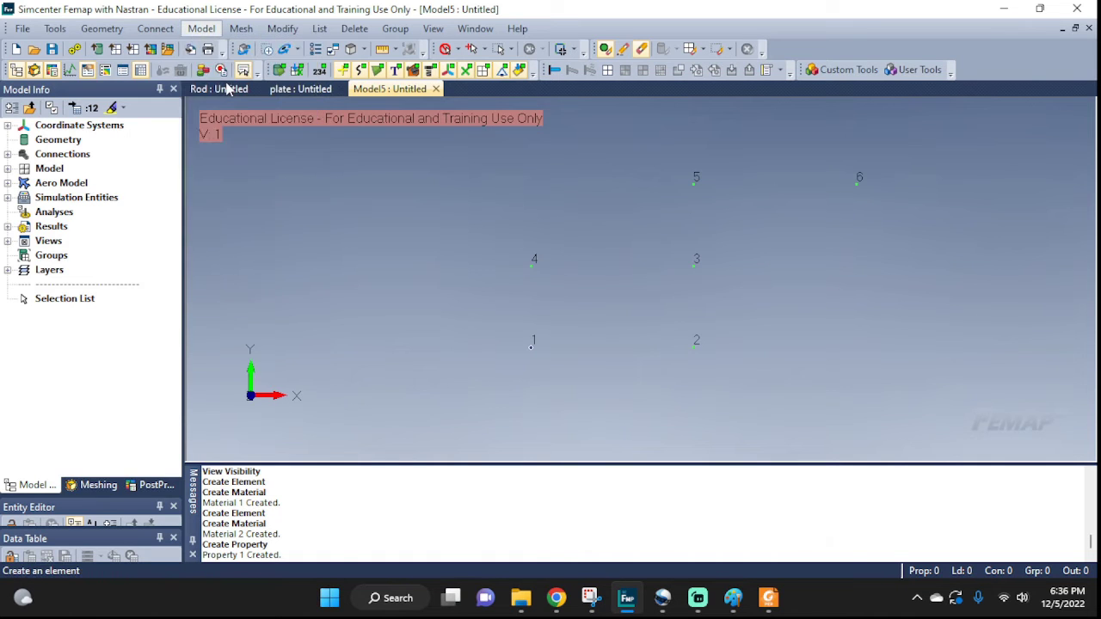
left_click(723, 535)
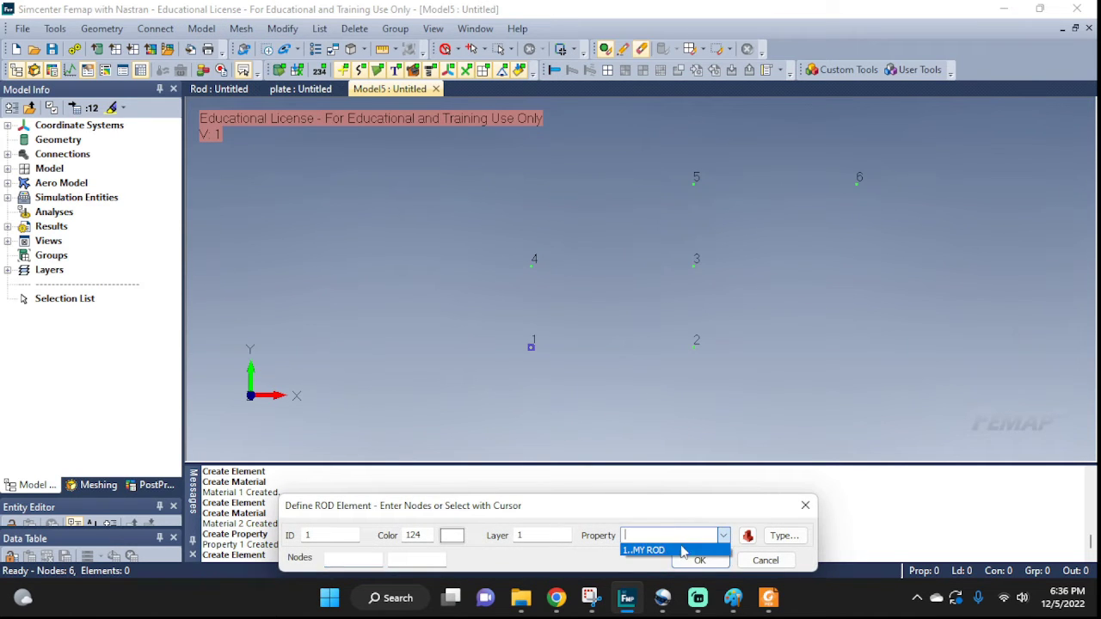
left_click(649, 549)
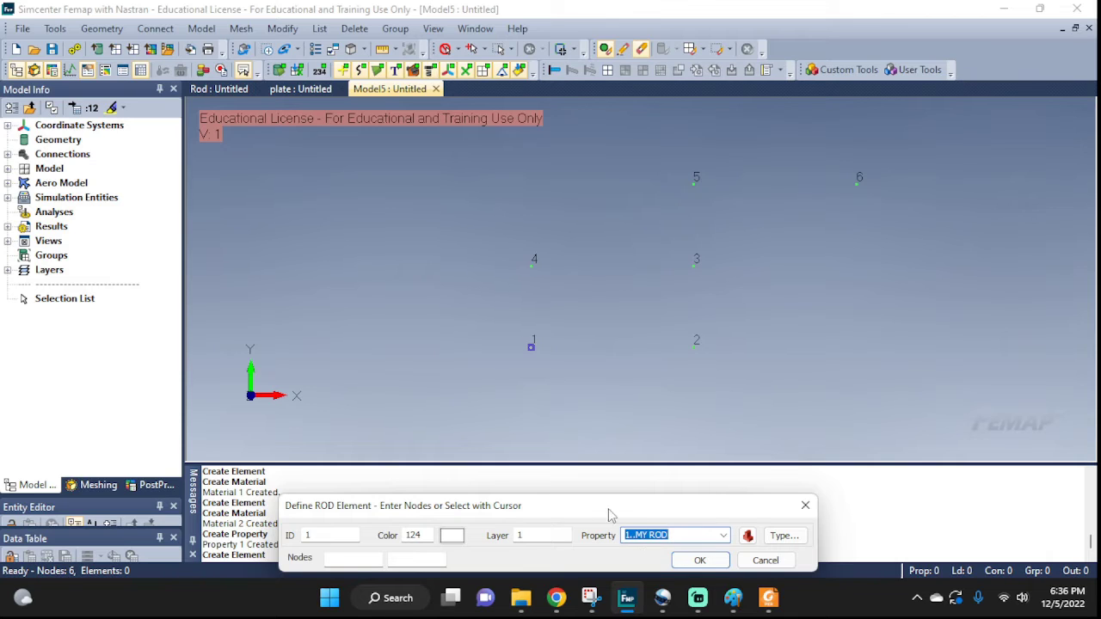
left_click(358, 560)
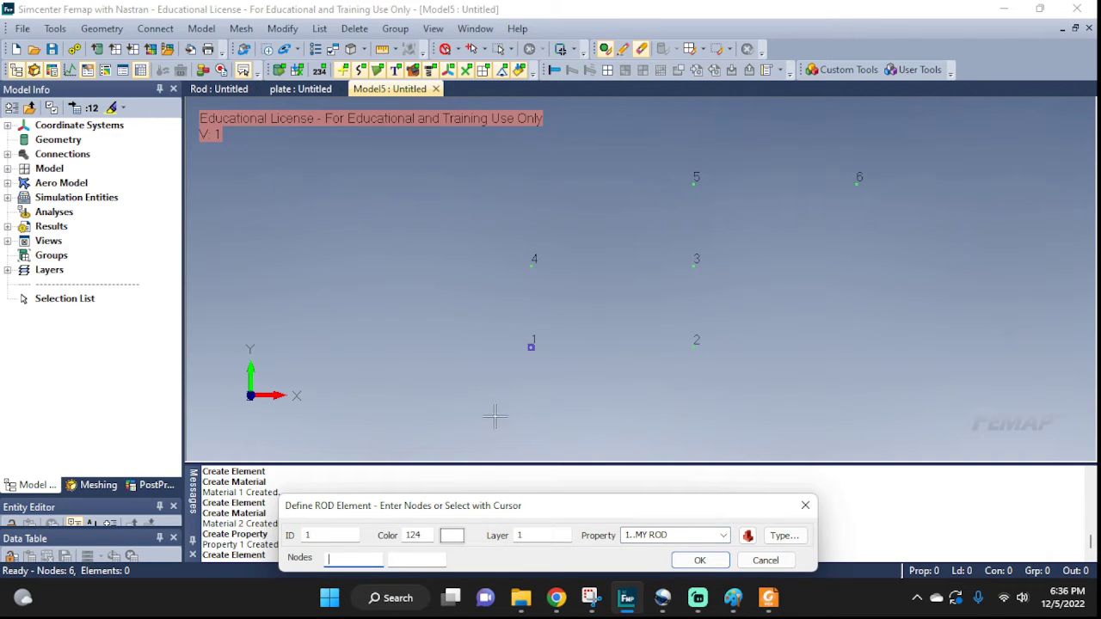
left_click(530, 345)
left_click(693, 345)
left_click(700, 560)
mouse_move(675, 616)
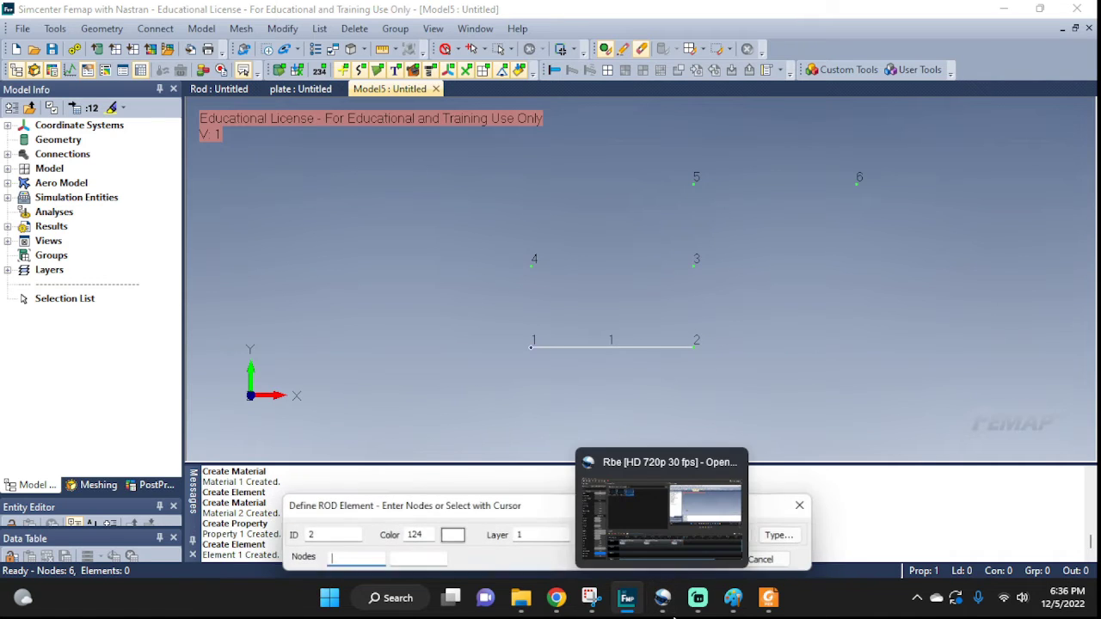
Create a rod element from node 4 to node 3 with the MY ROD property
left_click_drag(524, 511, 462, 410)
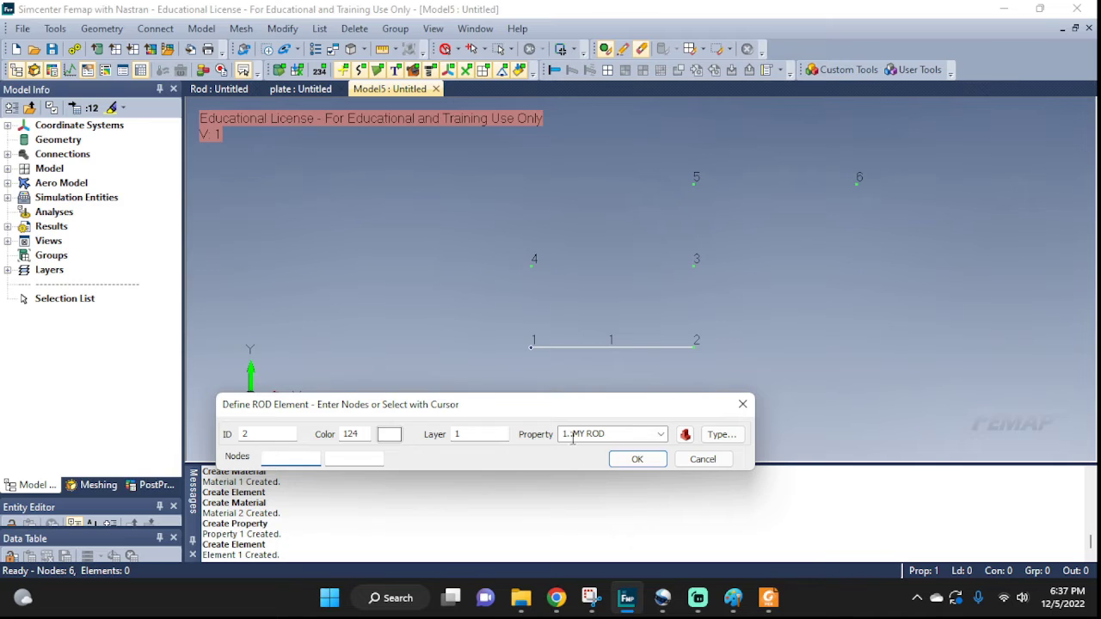
left_click(534, 263)
left_click(696, 264)
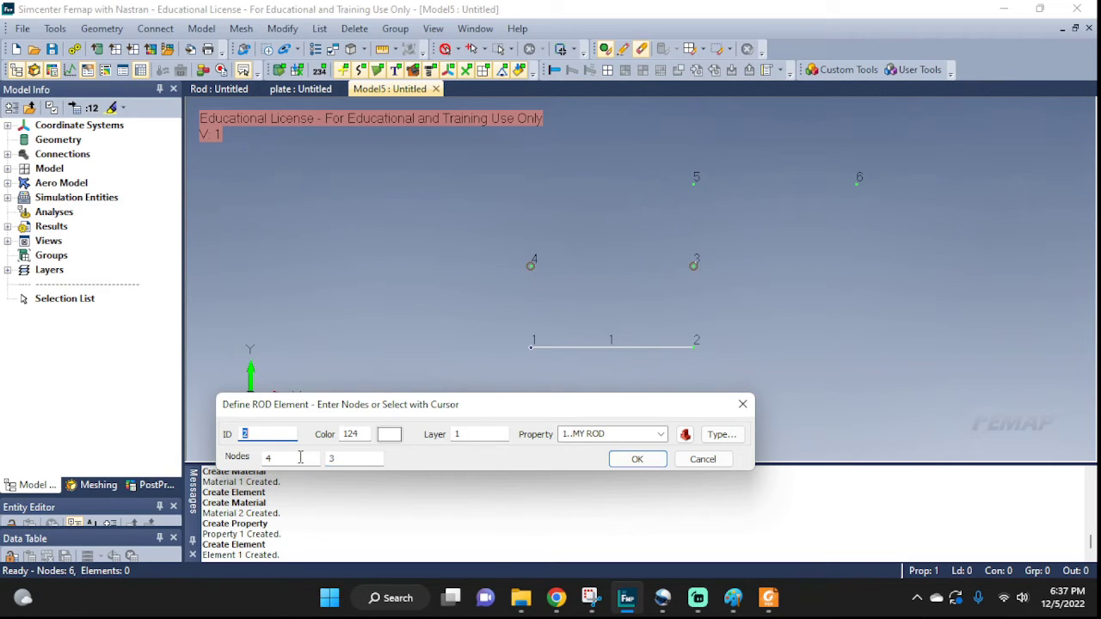
left_click(641, 459)
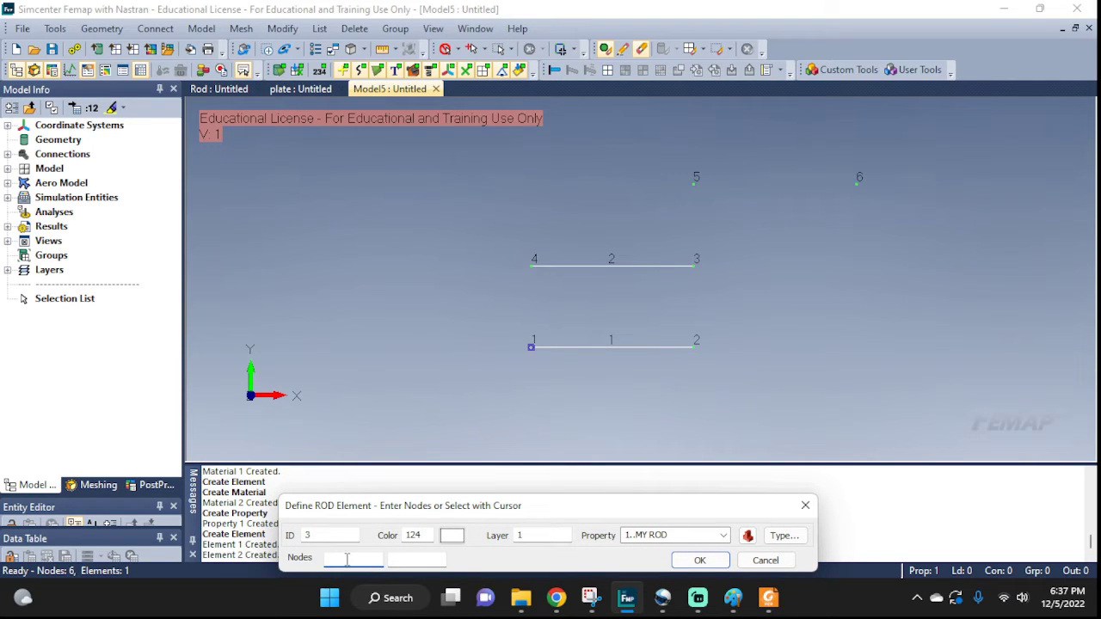
Create a rod element from node 5 to node 6 with the MY ROD property and finish creating rod elements
left_click(694, 181)
left_click(857, 183)
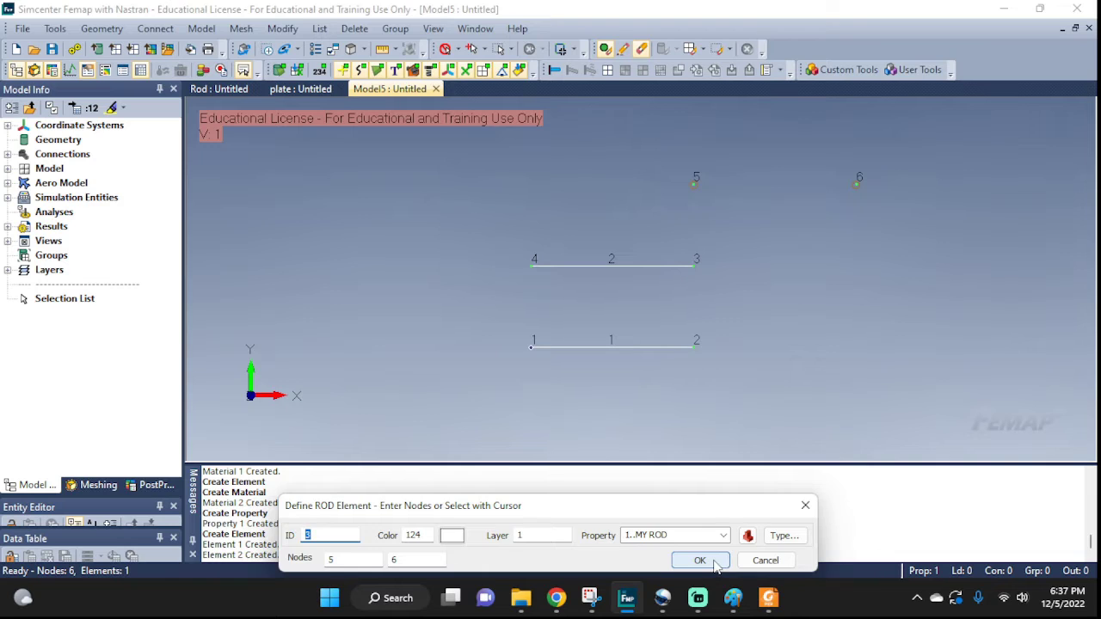
left_click(700, 560)
left_click(764, 560)
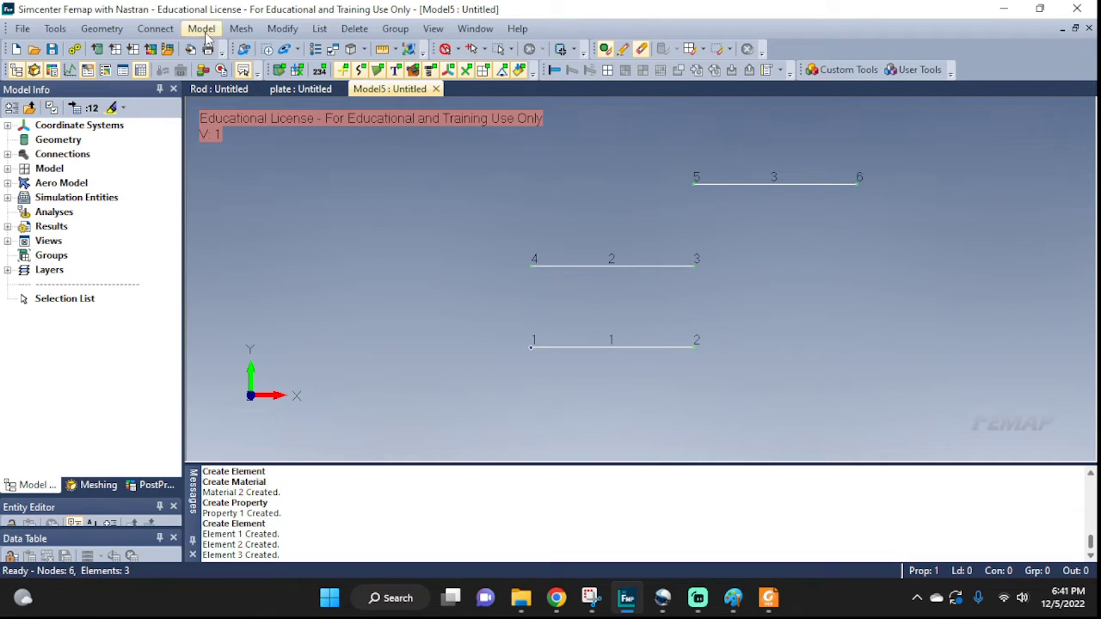
Start a new element of the Rigid type and use the RBE2 formulation after comparing it with RBE1 and RBE3
left_click(203, 31)
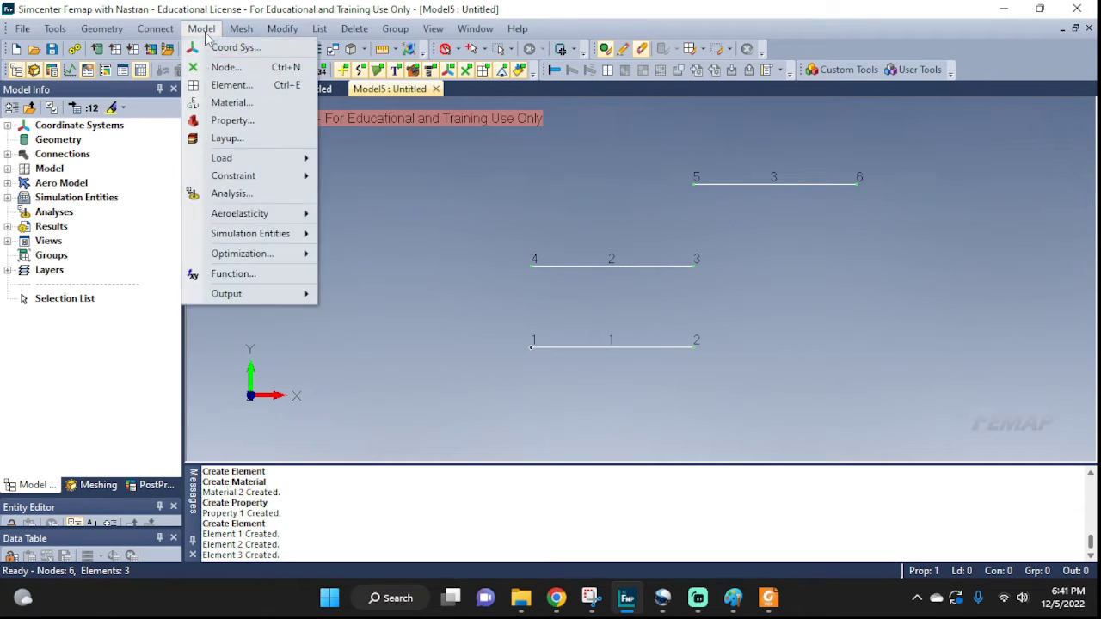
left_click(228, 85)
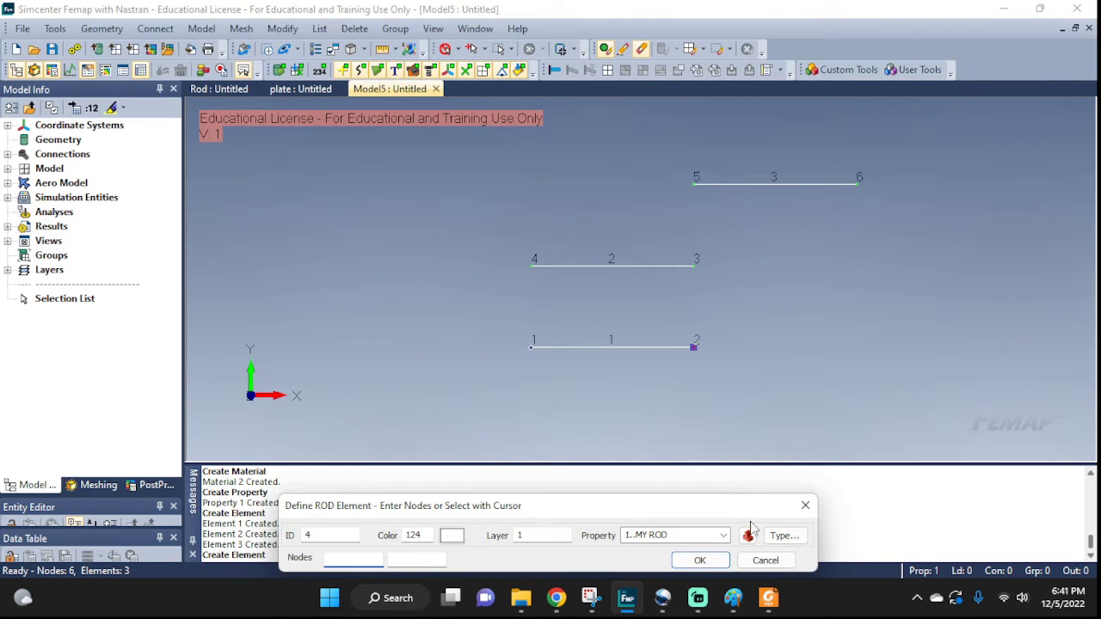
left_click(782, 535)
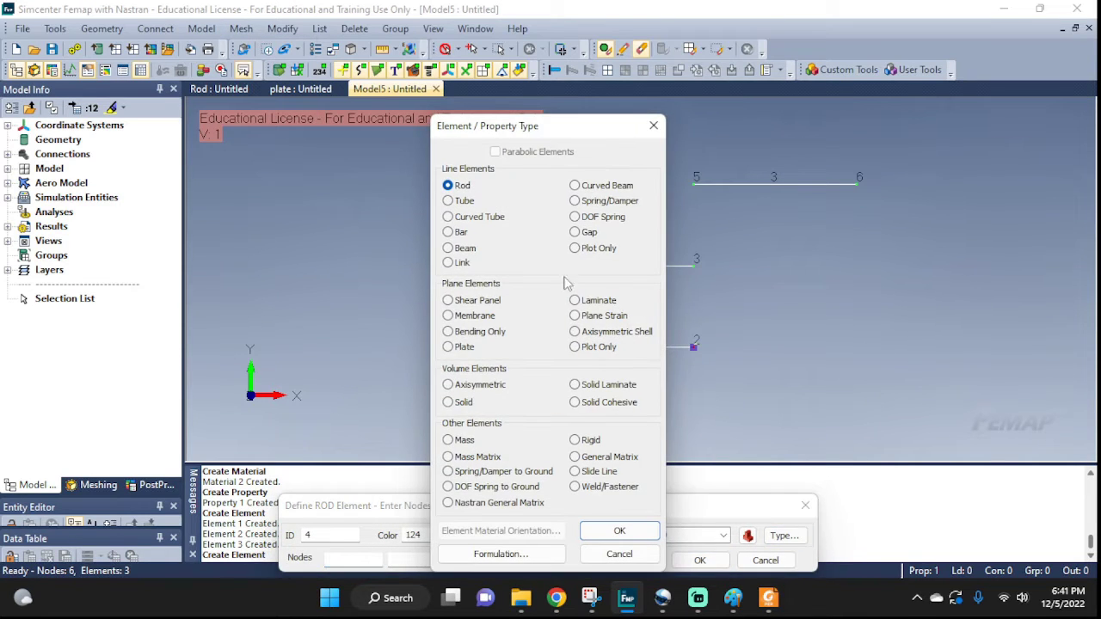
left_click(575, 439)
left_click(619, 531)
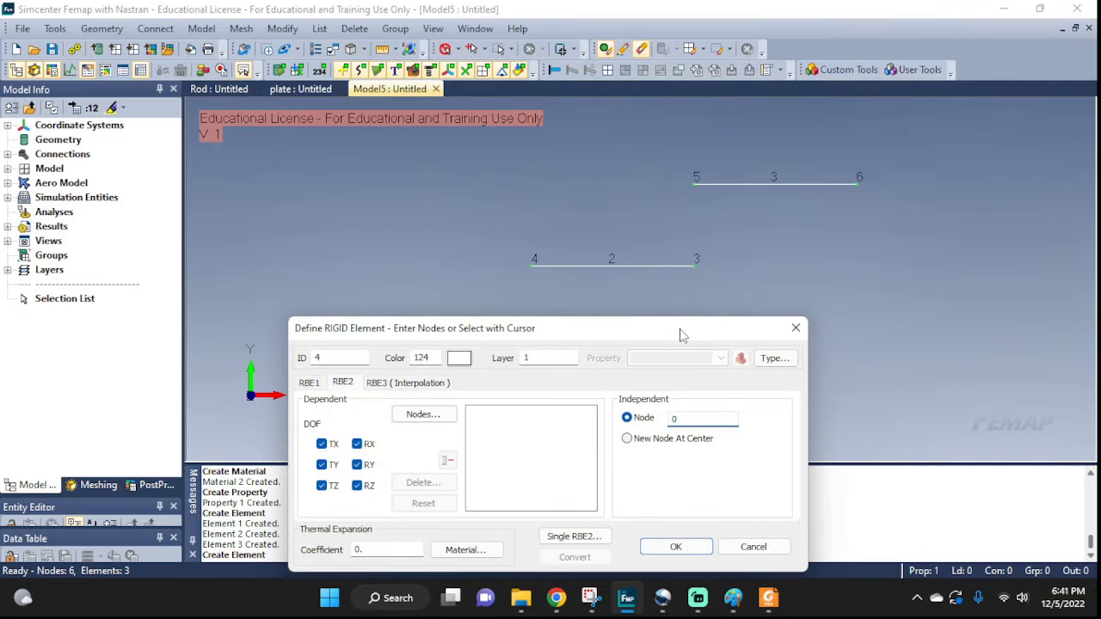
left_click_drag(681, 334, 489, 223)
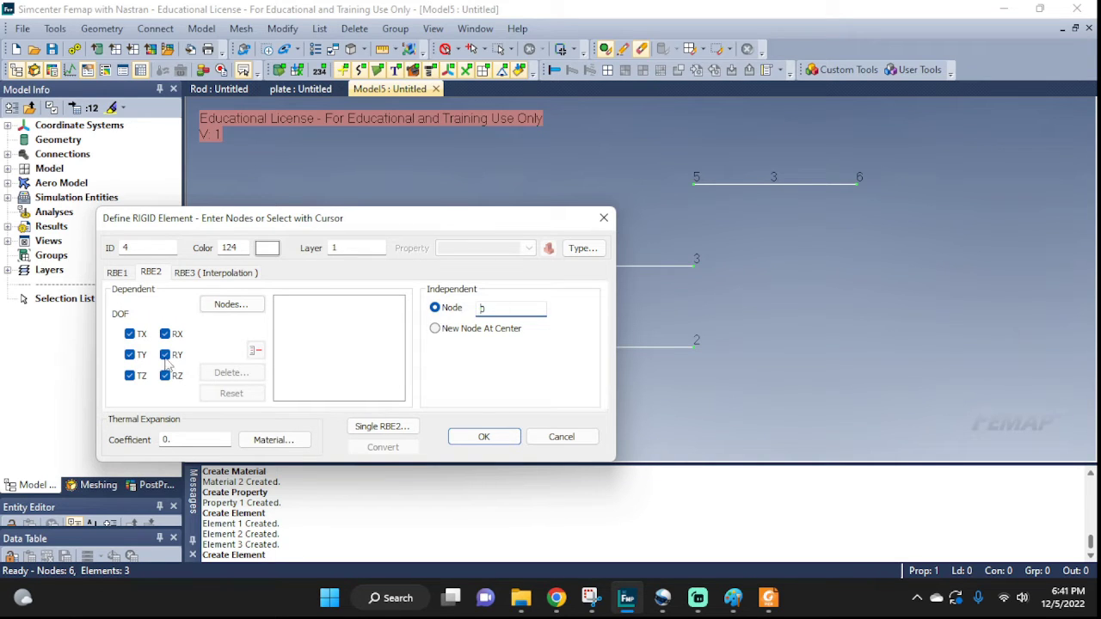
left_click(117, 272)
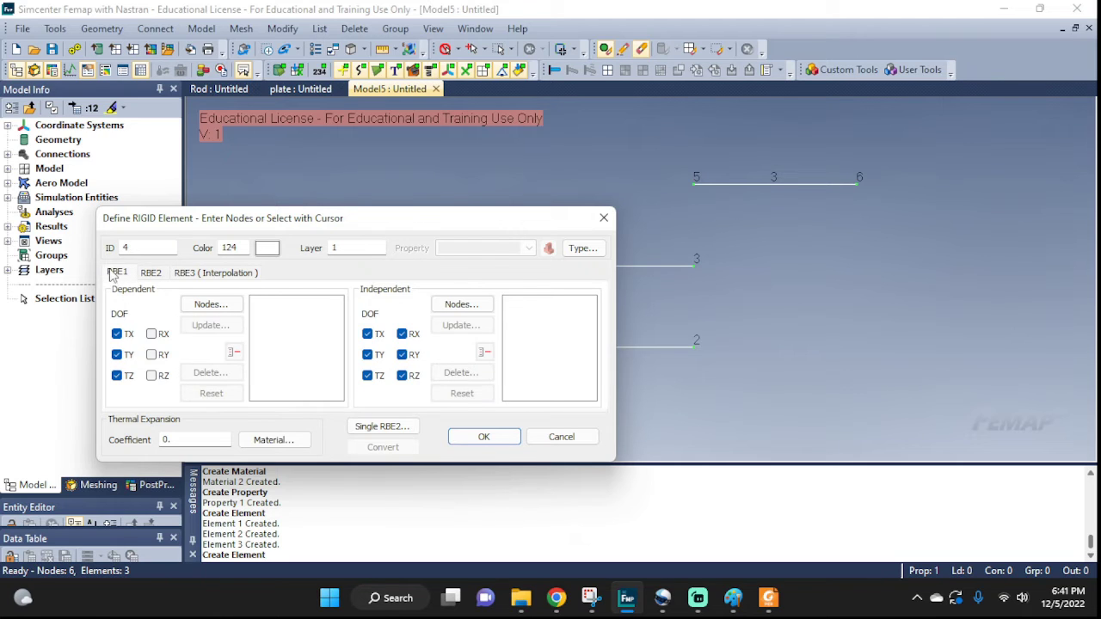
left_click(151, 274)
left_click(189, 273)
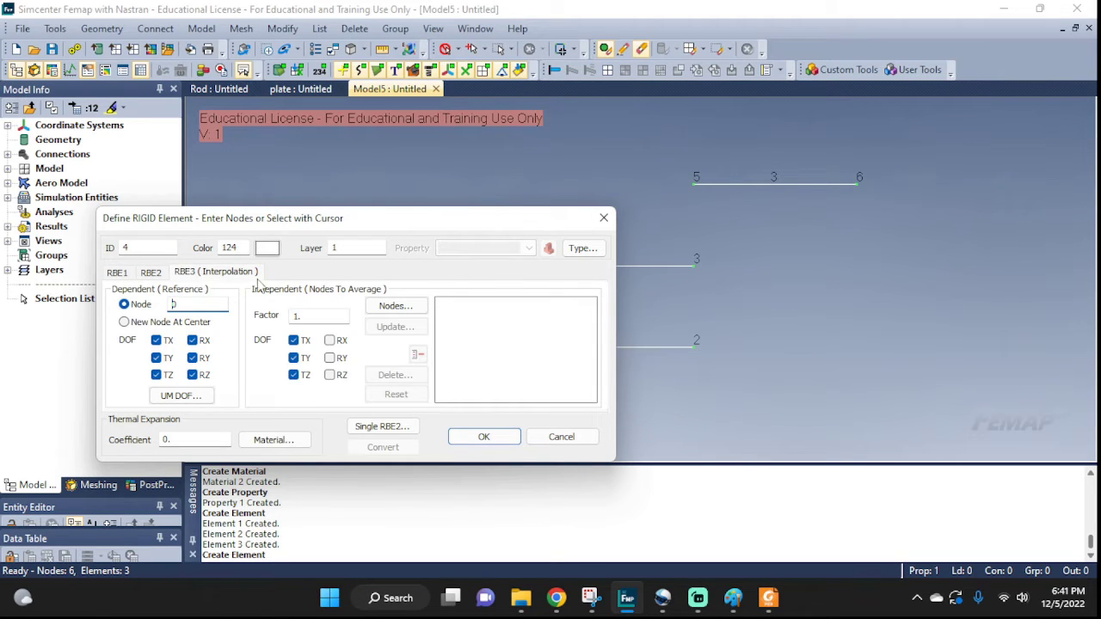
left_click(152, 274)
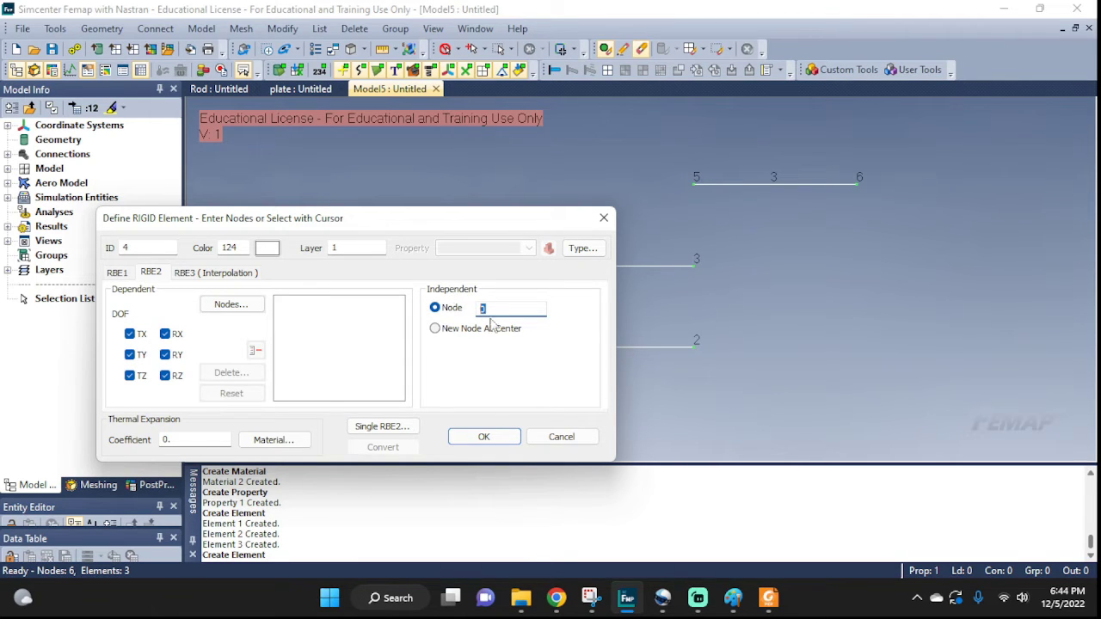
Assign node 2 as the RBE2's independent node and nodes 3 and 5 as its dependent nodes
left_click(694, 347)
left_click(231, 304)
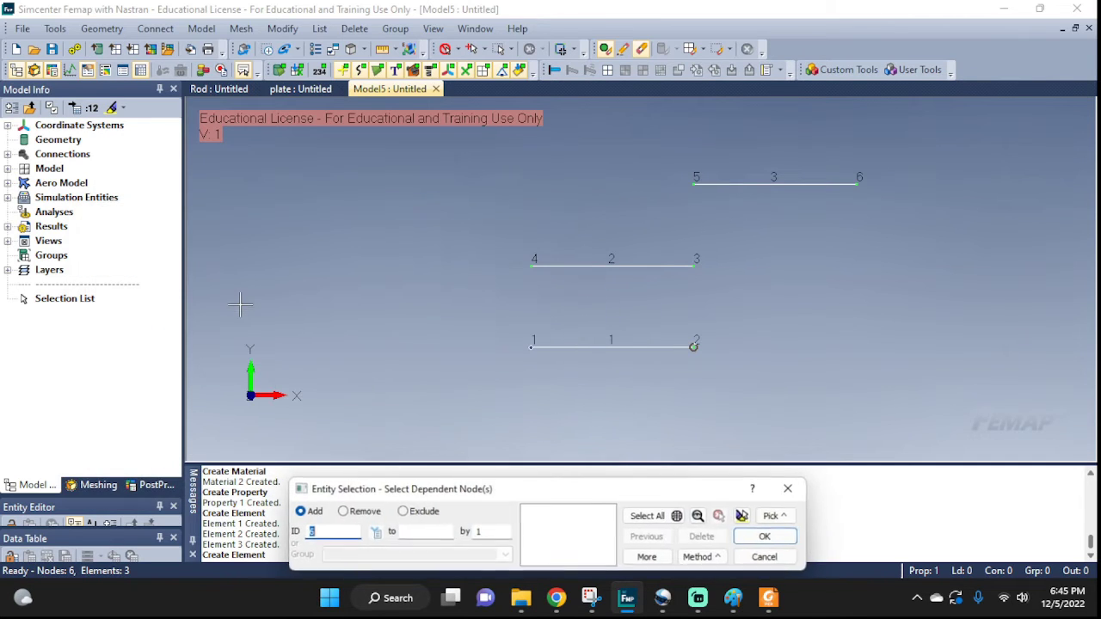
left_click(695, 267)
left_click(696, 184)
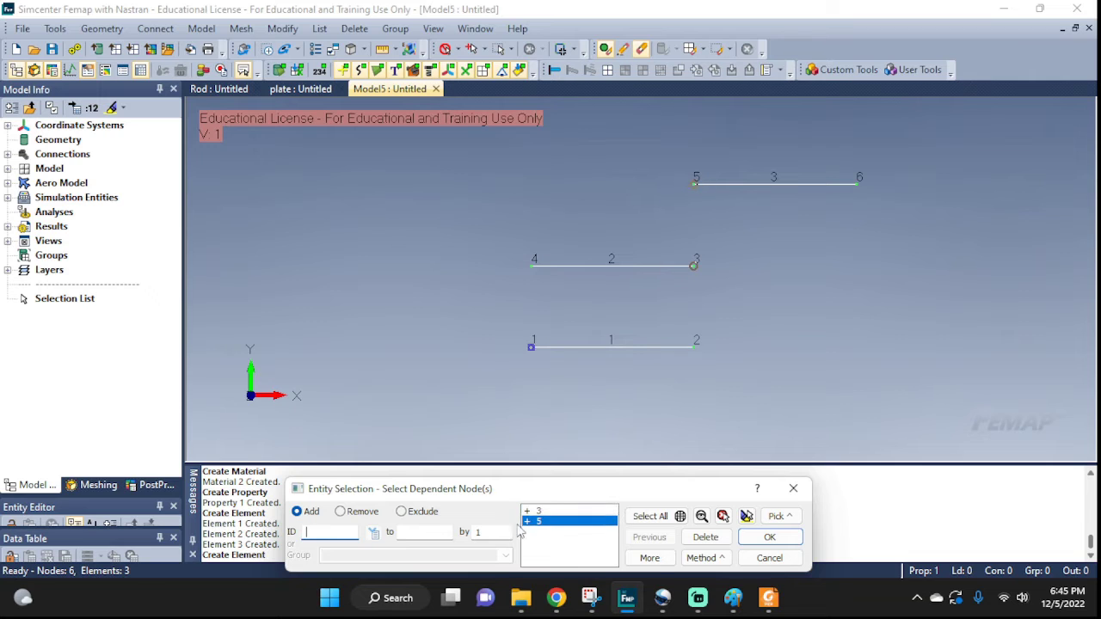
left_click(748, 539)
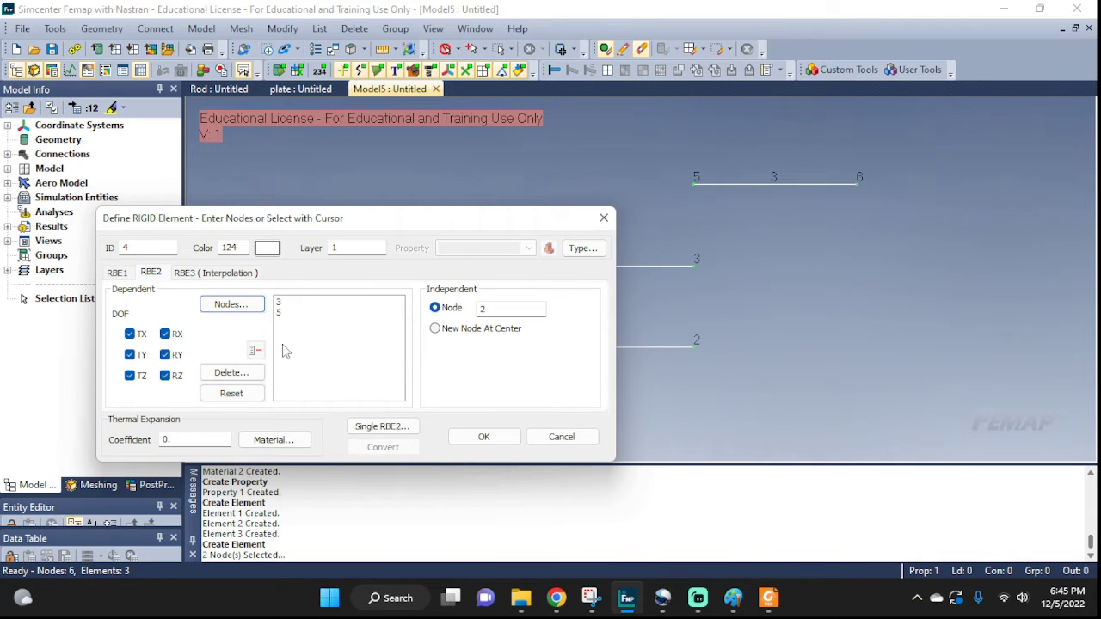
left_click_drag(368, 231, 300, 220)
Check the structure diagram in Snipping Tool, and create the RBE2 element with only the TX dependent degree of freedom enabled
mouse_move(590, 597)
left_click(542, 469)
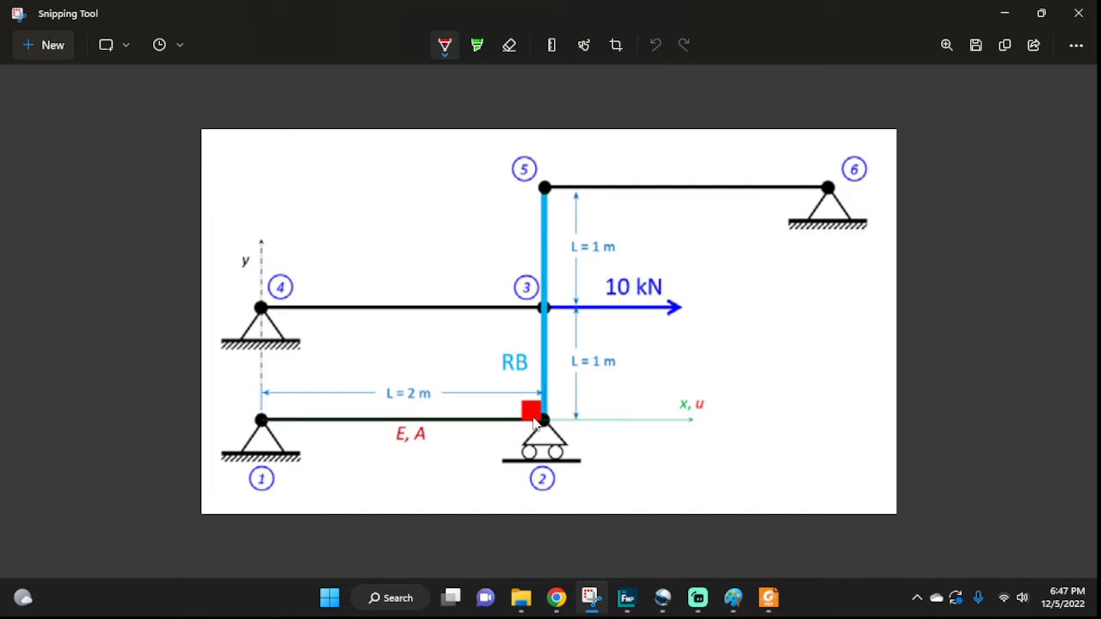
left_click(1003, 13)
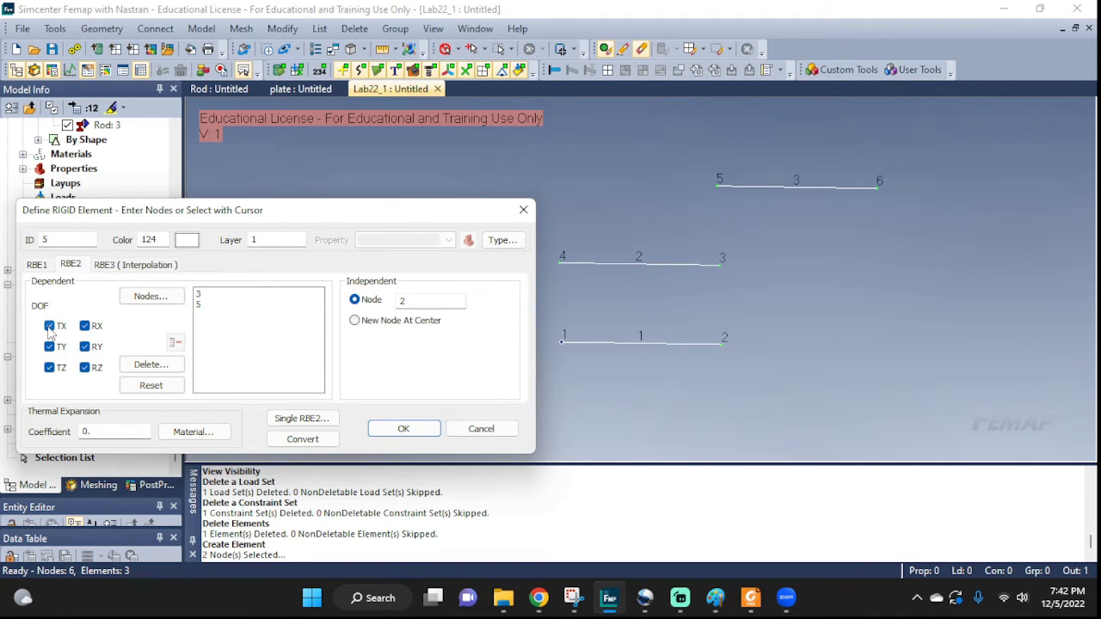
left_click(85, 326)
left_click(84, 347)
left_click(49, 367)
left_click(49, 346)
left_click(85, 367)
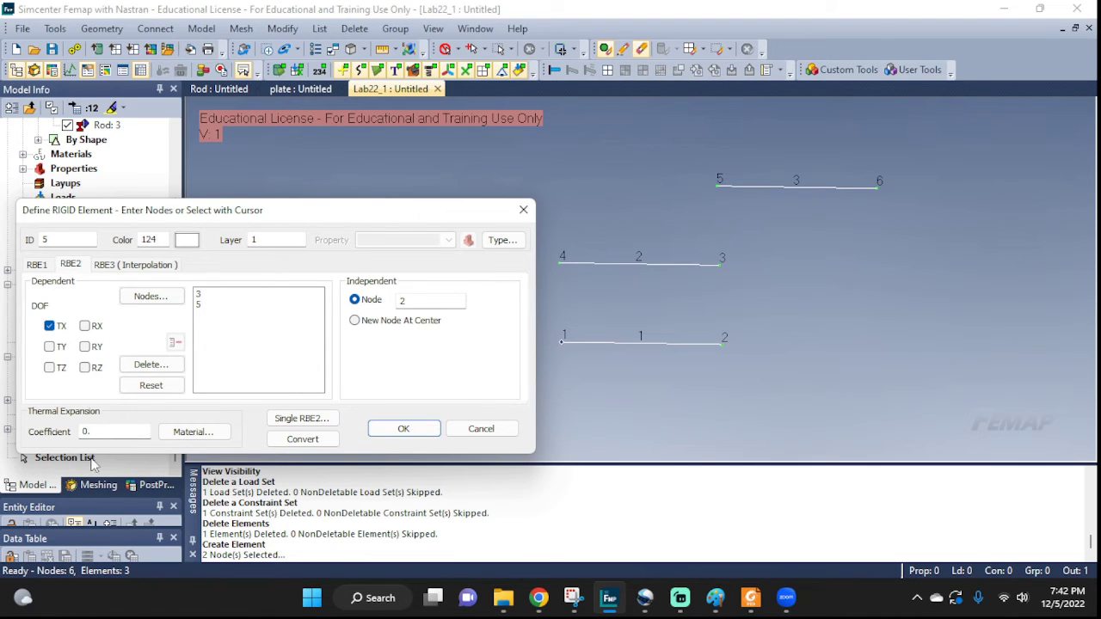
left_click(404, 430)
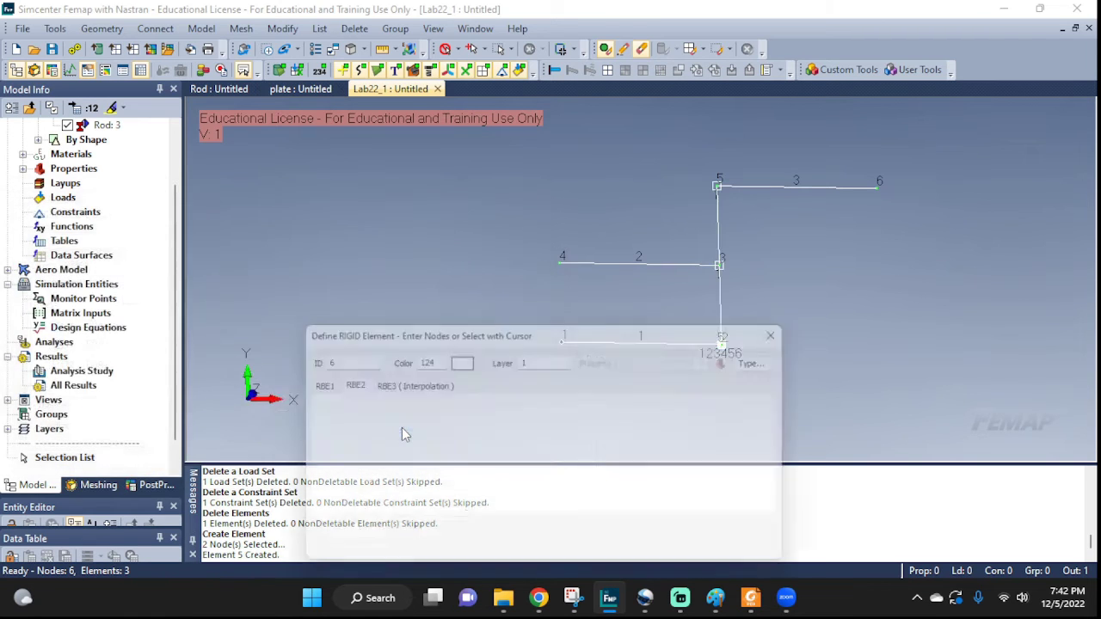
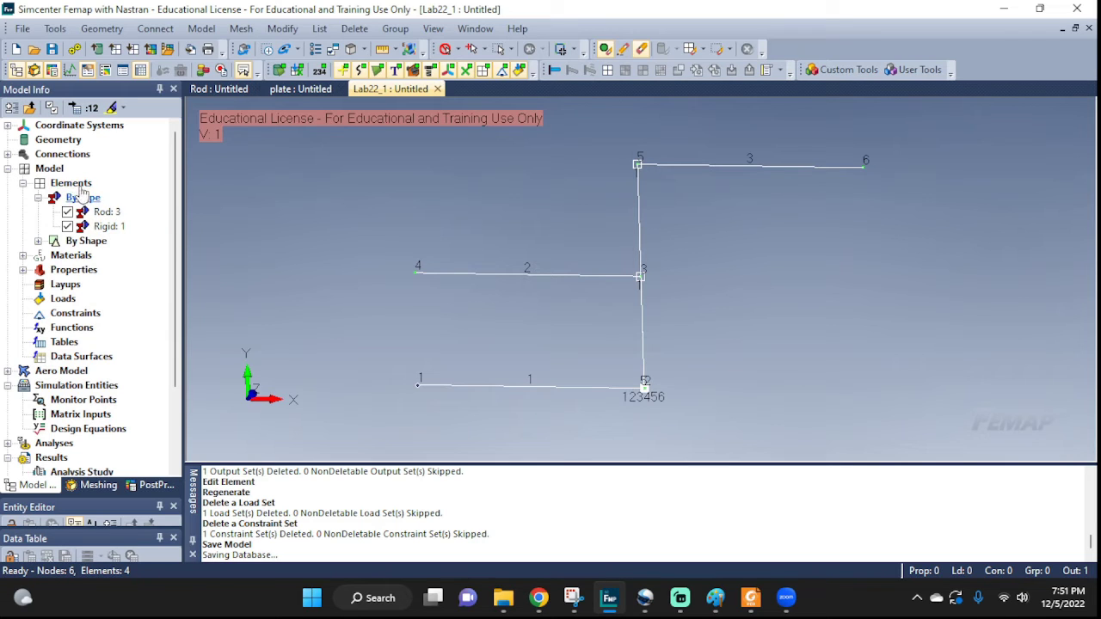
Edit the rigid element to change its color to red, and regenerate the view
left_click(107, 228)
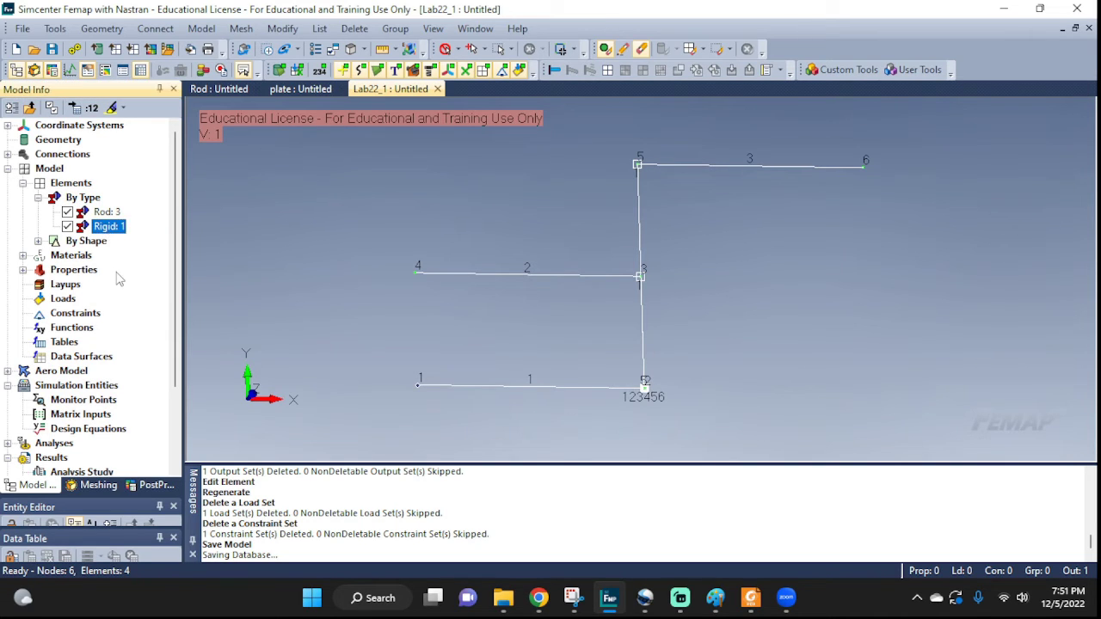
right_click(106, 227)
left_click(135, 237)
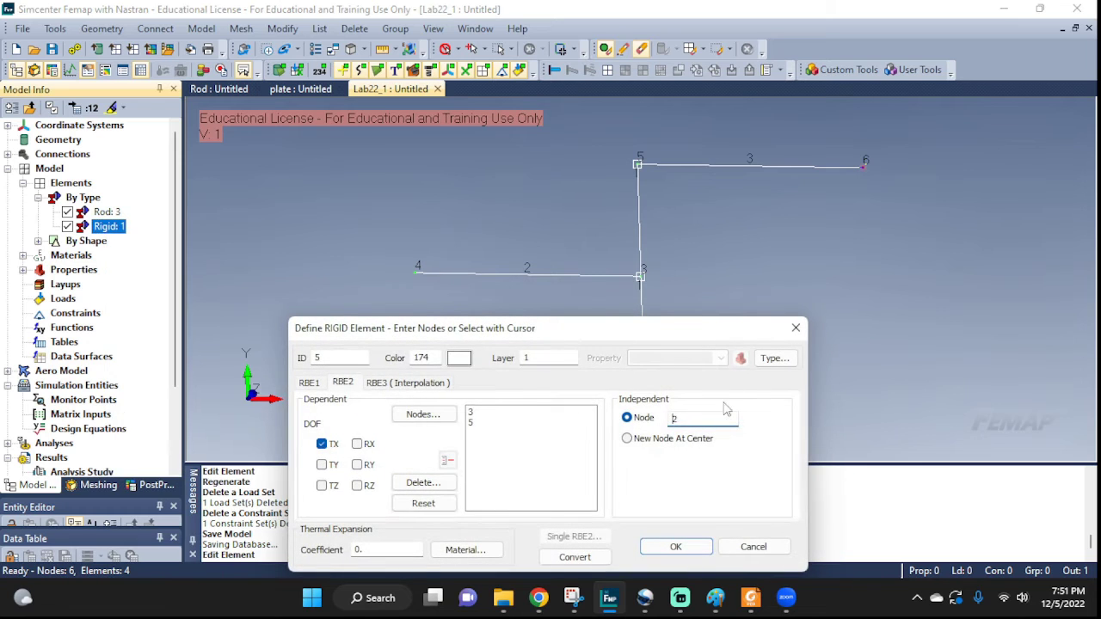
left_click(459, 359)
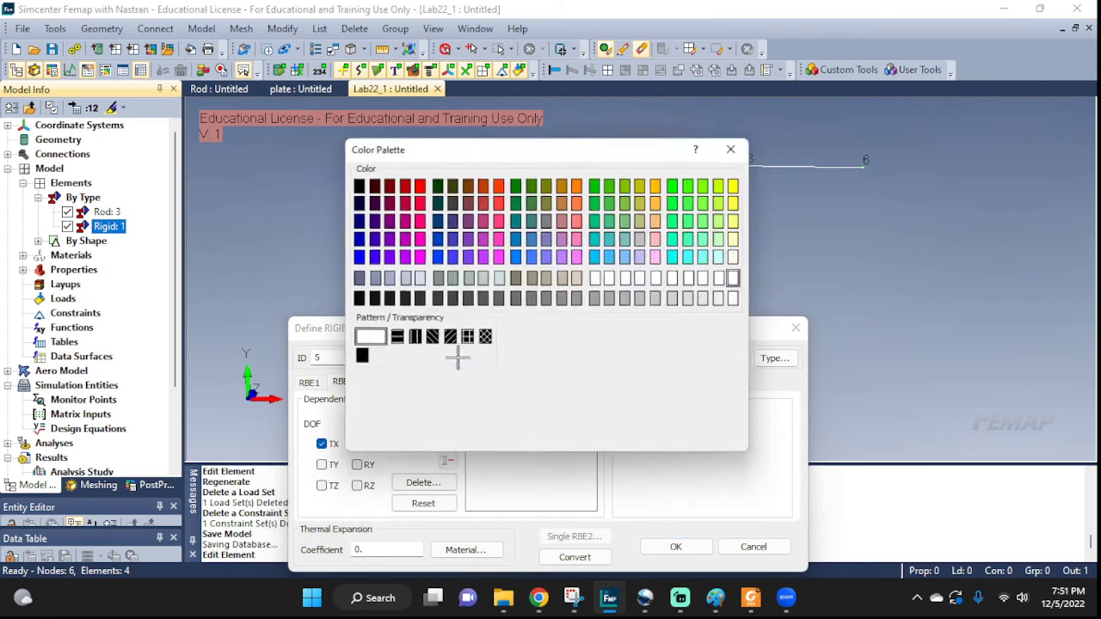
left_click(418, 184)
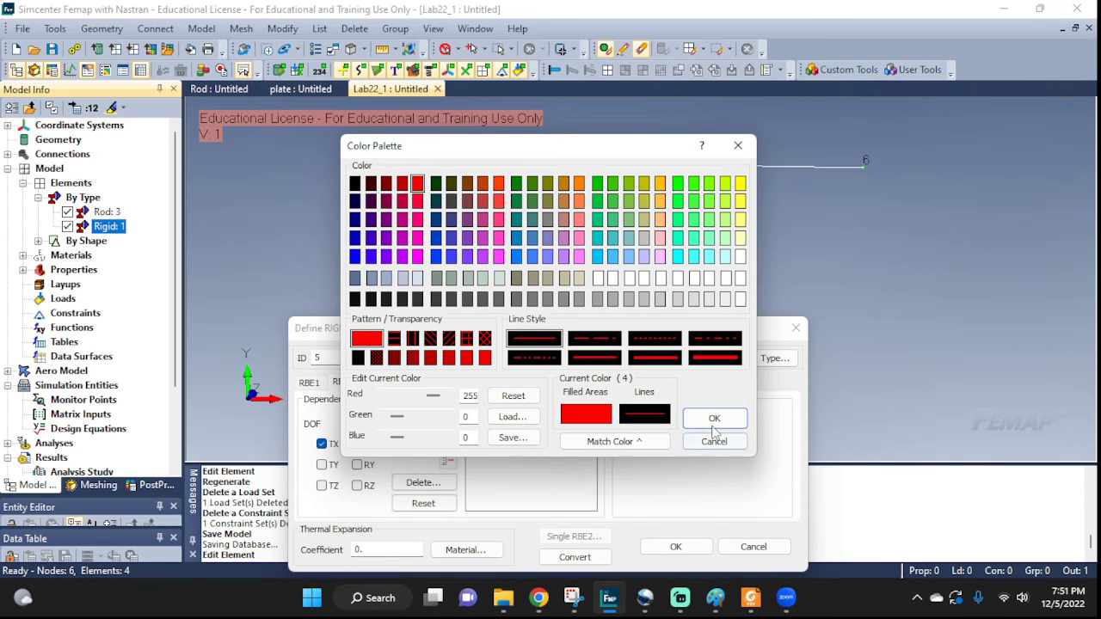
left_click(714, 418)
left_click(675, 547)
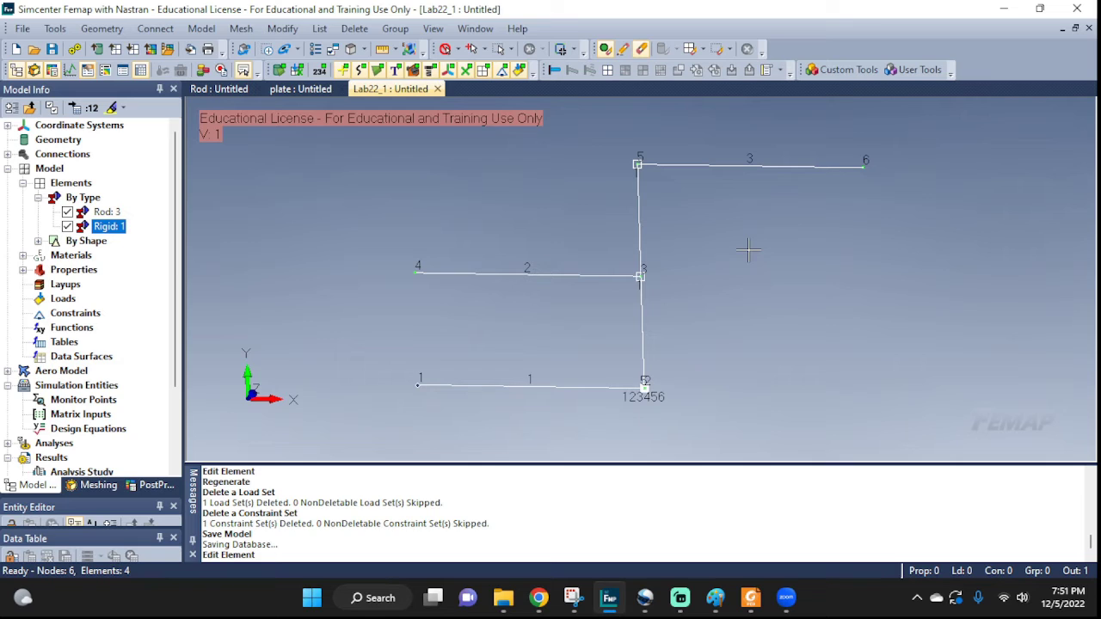
key("ctrl+g")
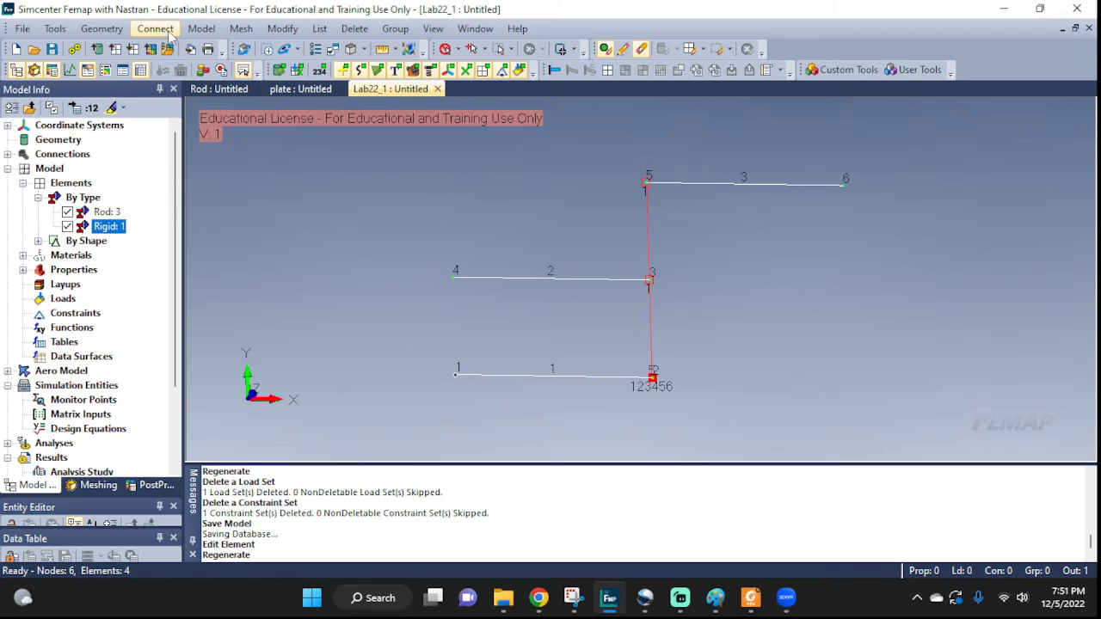
Start a nodal constraint in a new constraint set titled BC, checking the supports in the Snipping Tool diagram
left_click(160, 30)
mouse_move(202, 29)
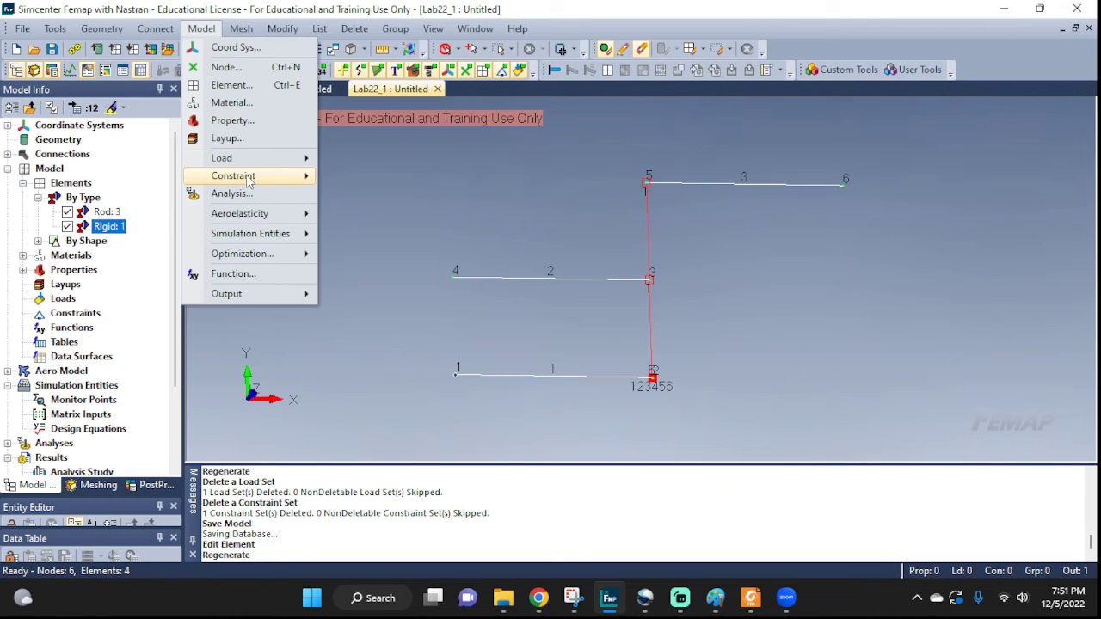
mouse_move(248, 177)
left_click(361, 199)
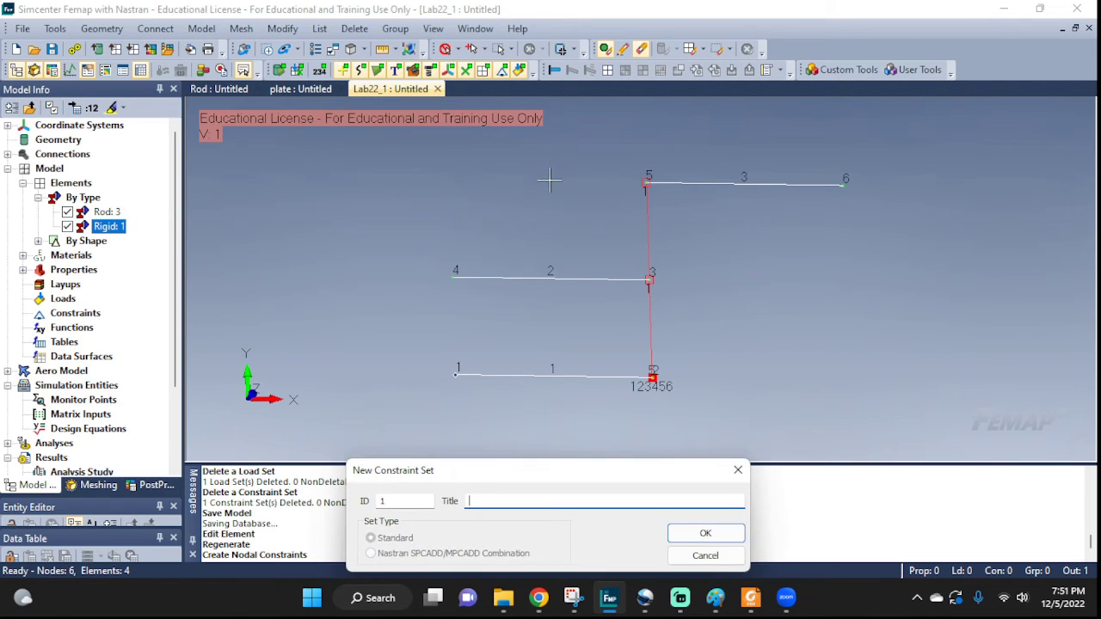
left_click(574, 602)
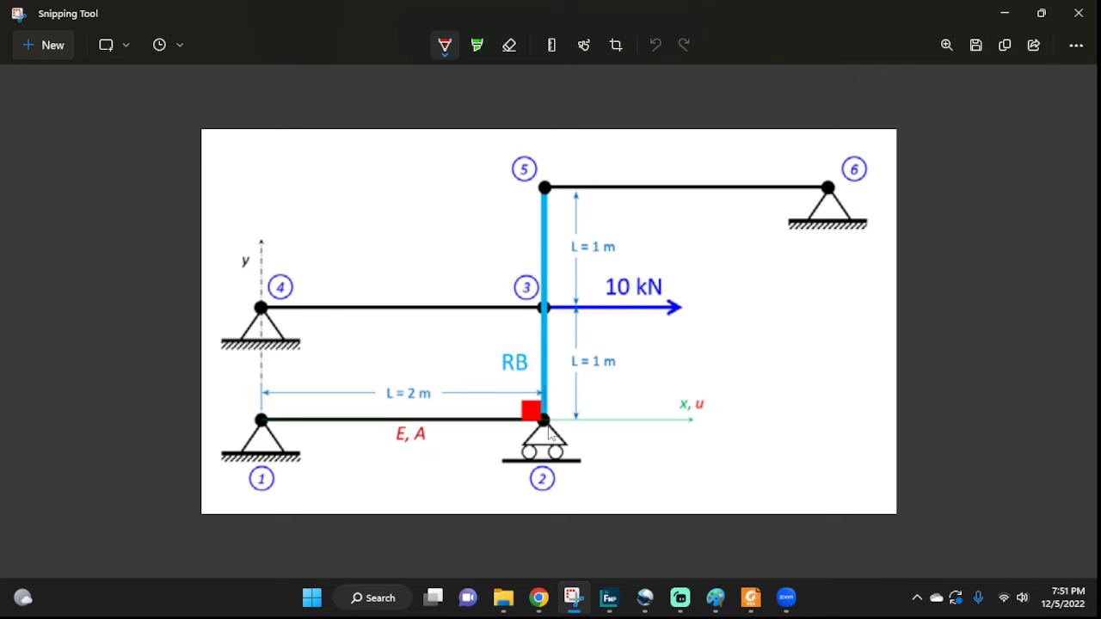
left_click(1003, 19)
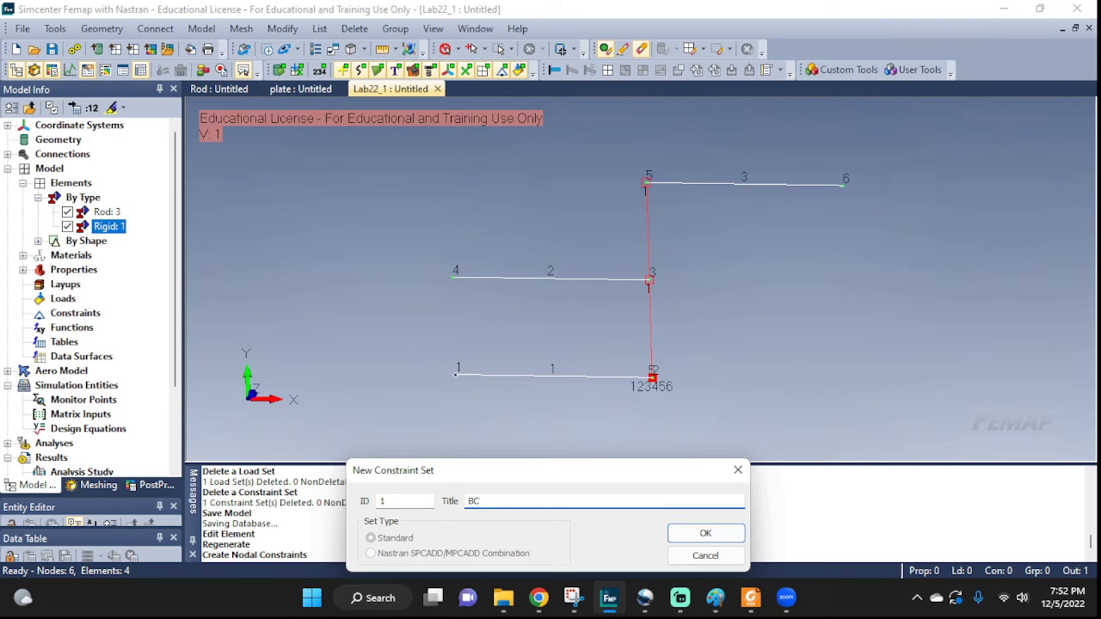
left_click(705, 533)
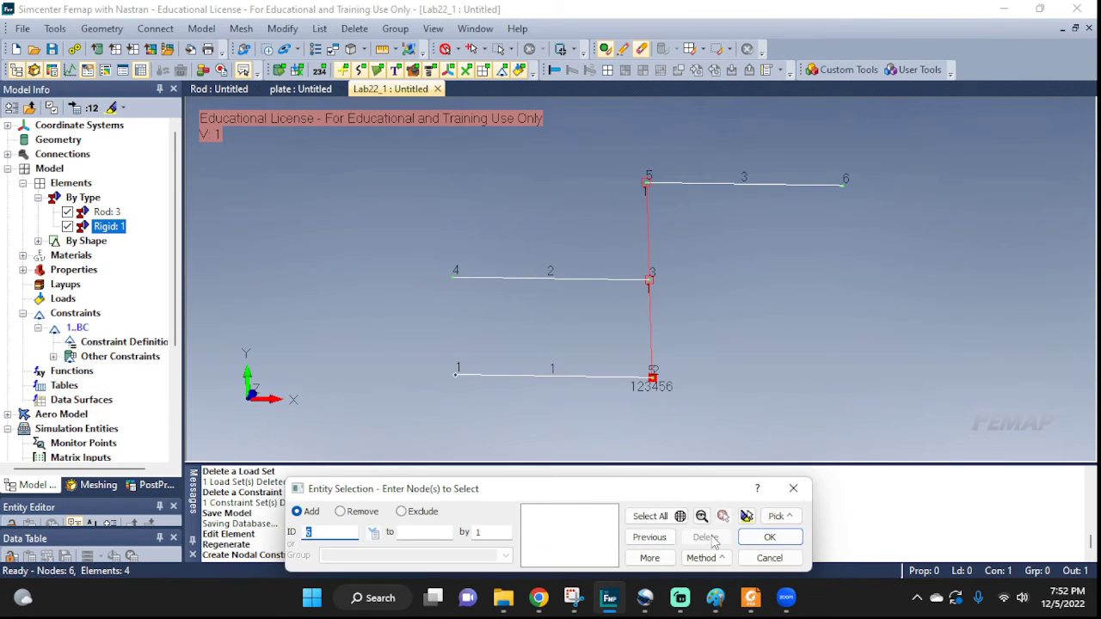
Apply a titled Pinned nodal constraint to the free rod ends at nodes 1, 4 and 6
left_click(456, 373)
left_click(455, 275)
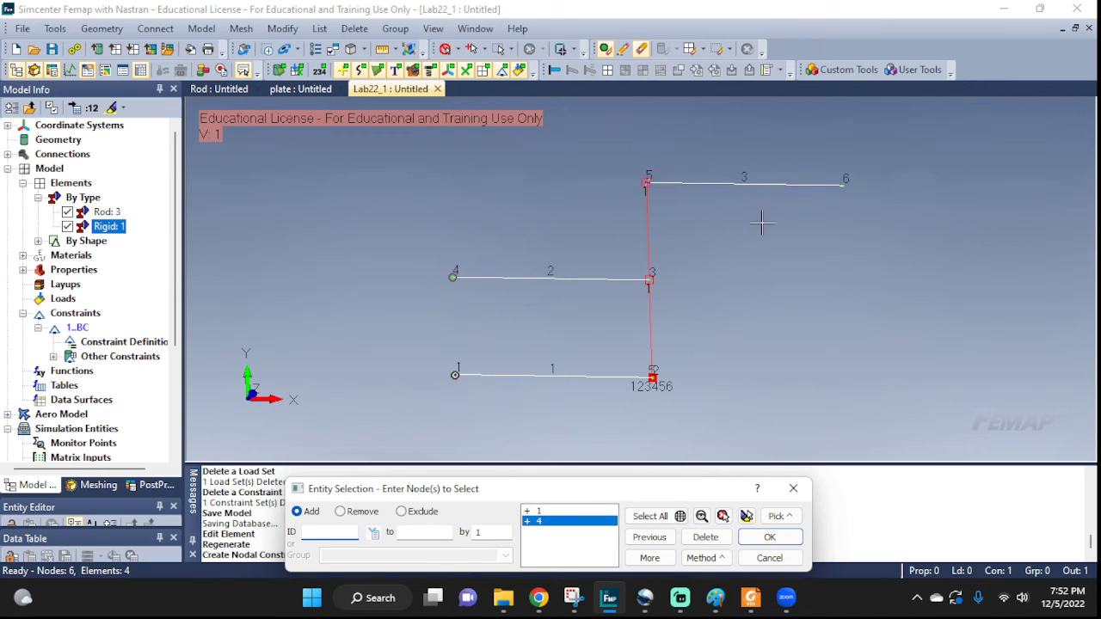
left_click(843, 184)
left_click(770, 536)
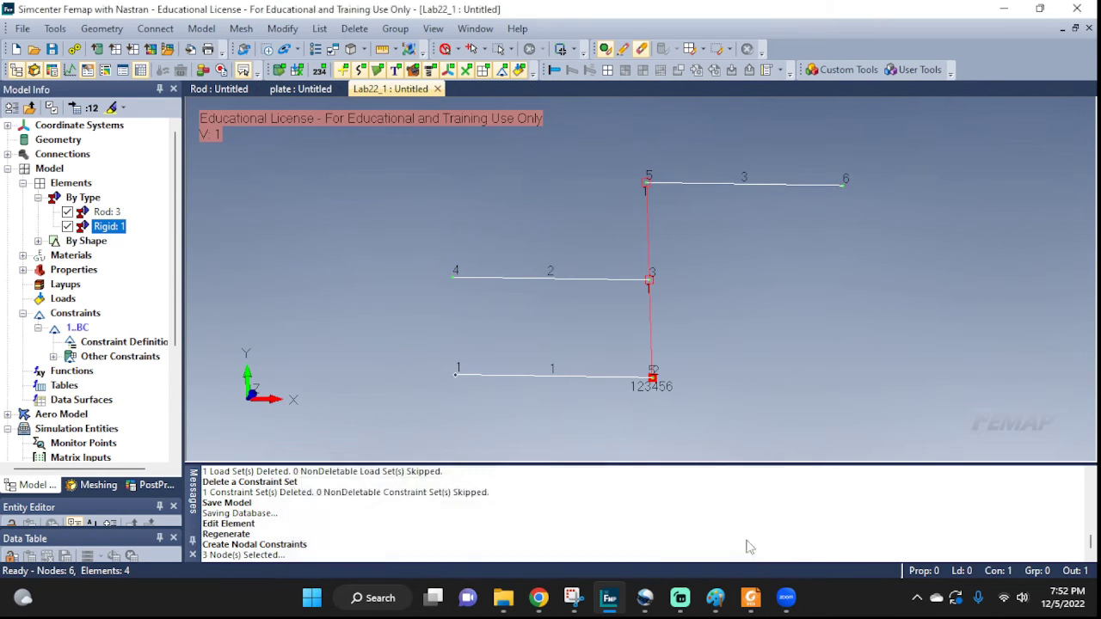
left_click(396, 462)
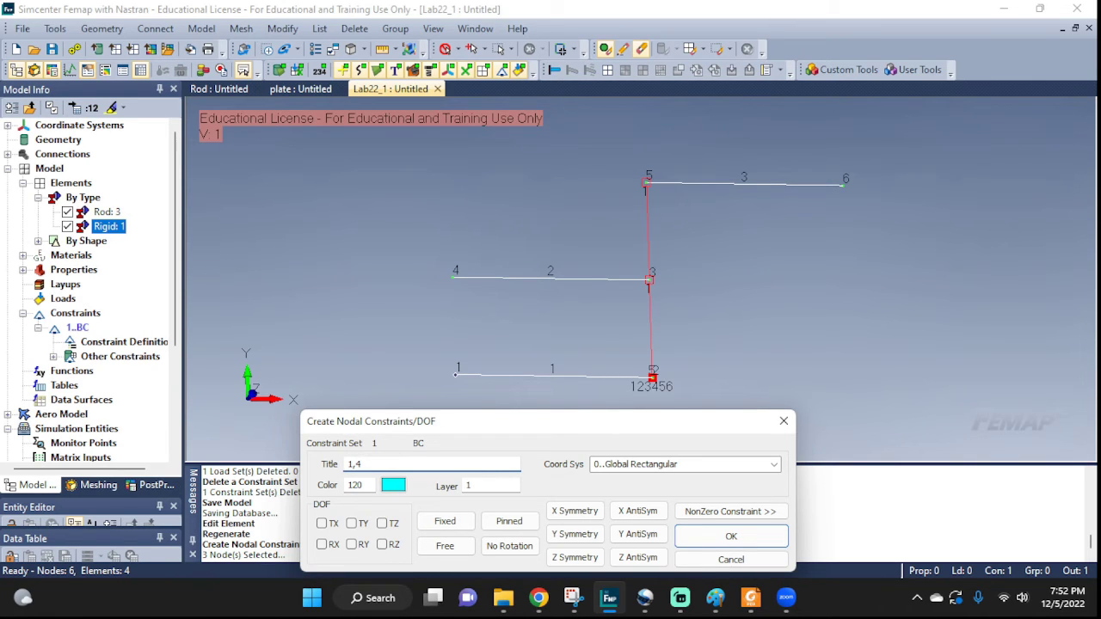
left_click(508, 522)
left_click(764, 541)
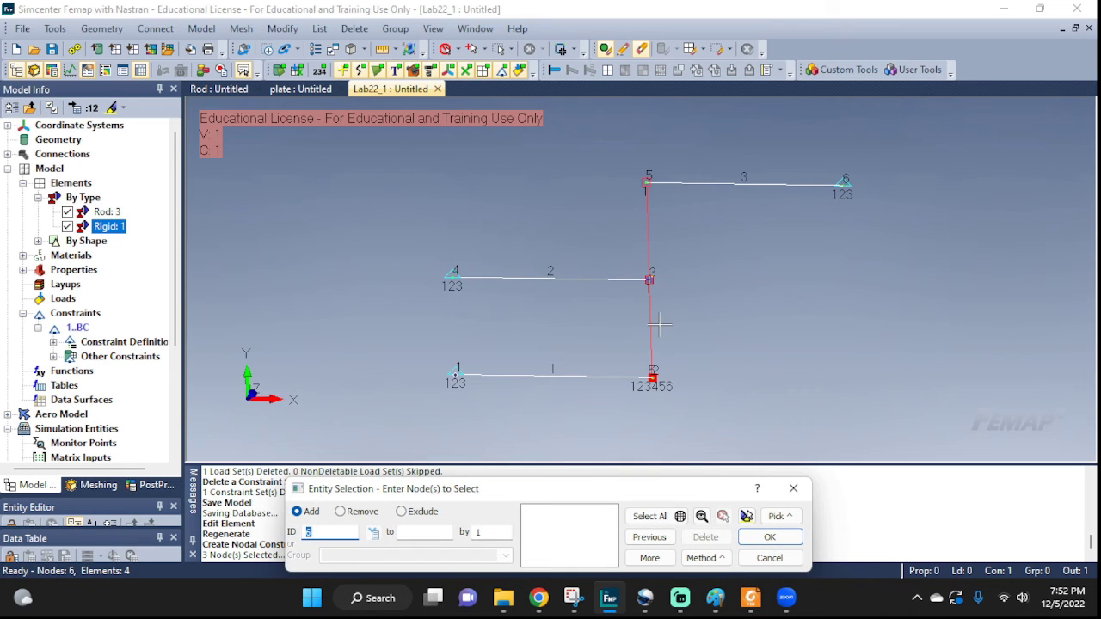
Constrain node 2 in every degree of freedom except TX, title the constraint 2, and finish the nodal constraints
left_click(651, 372)
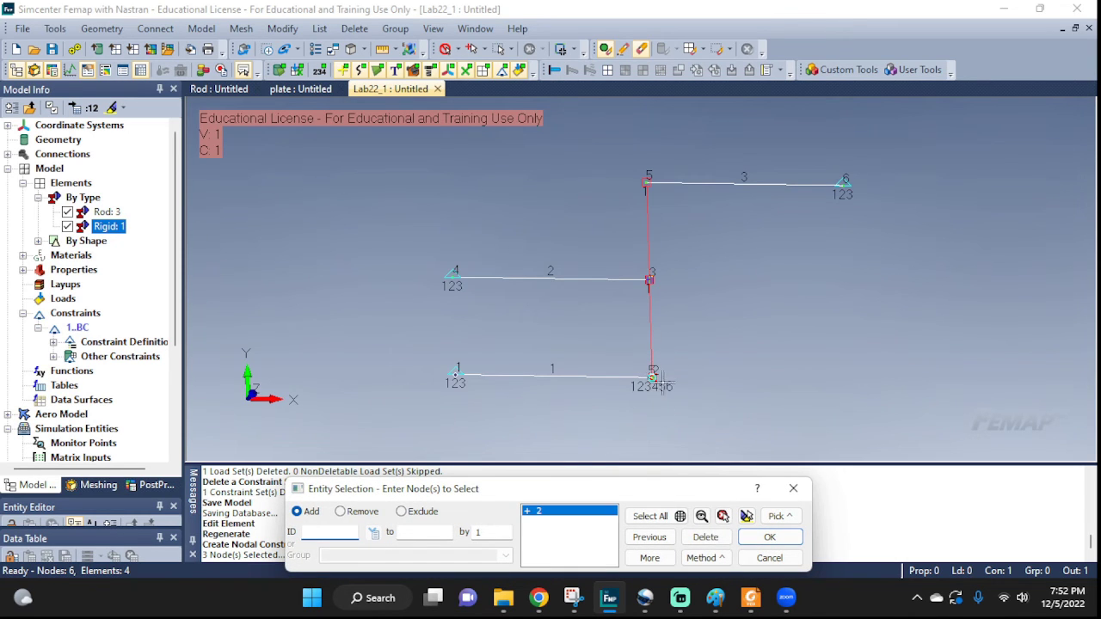
left_click(760, 539)
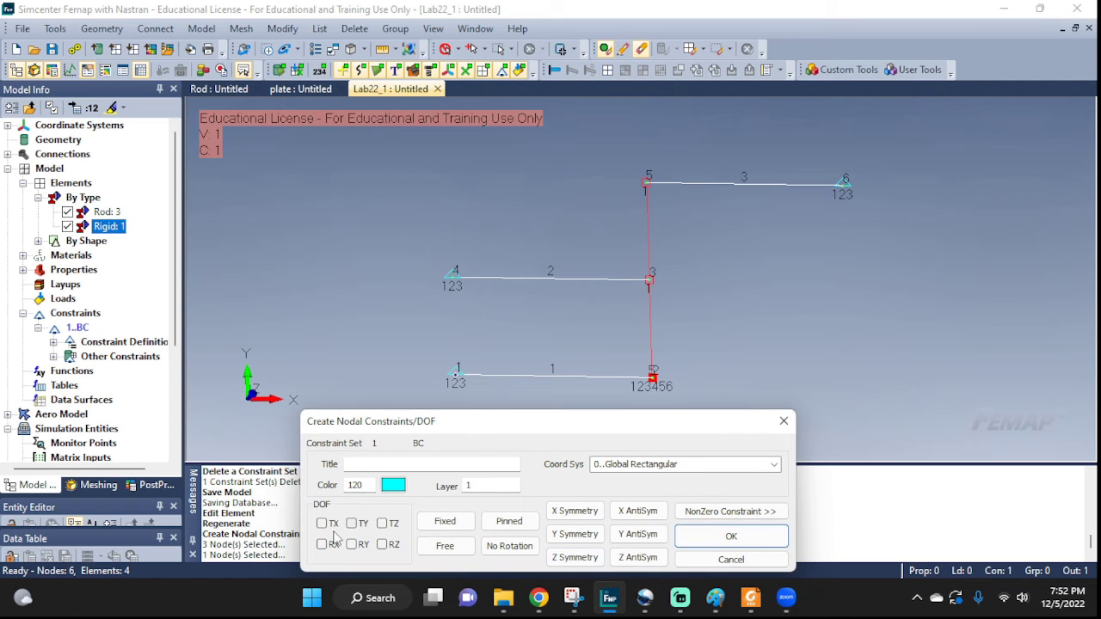
left_click(456, 522)
left_click(332, 524)
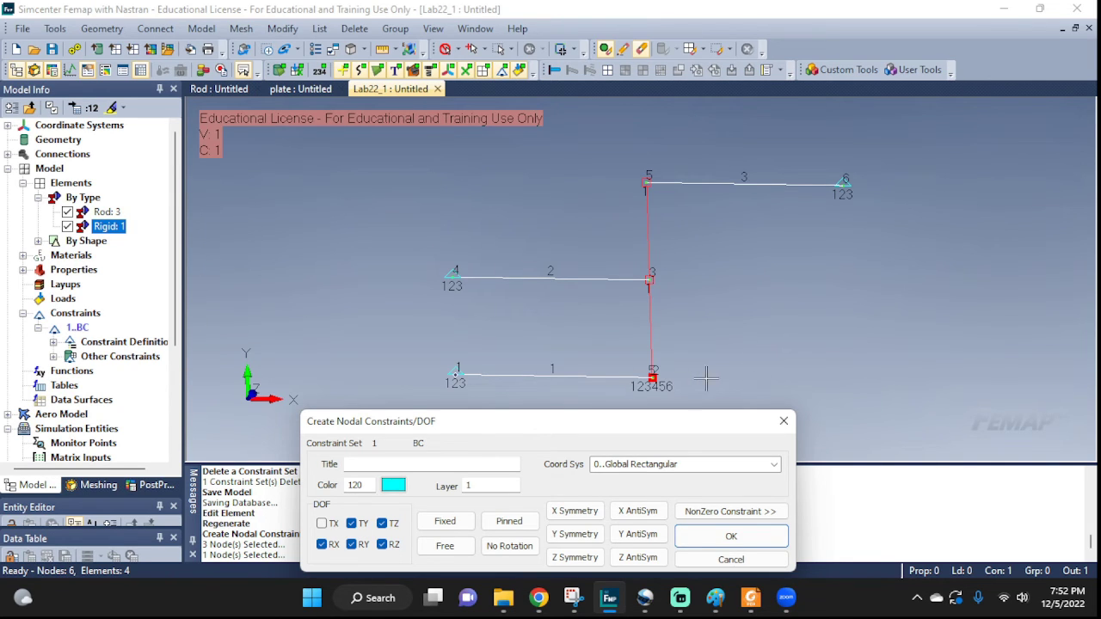
left_click(392, 462)
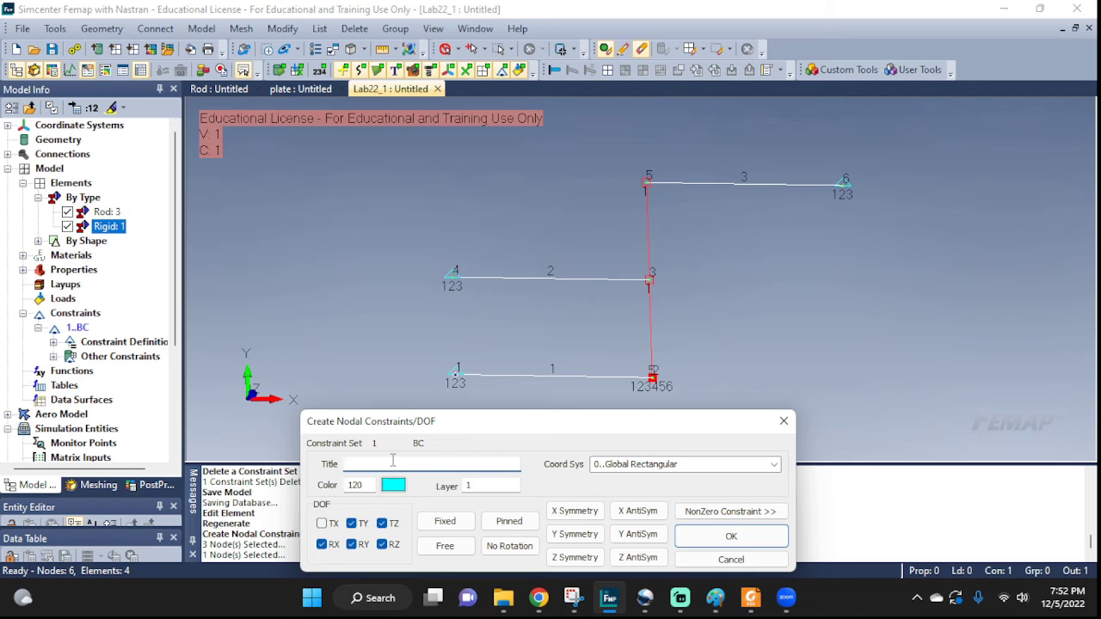
type("2")
left_click(730, 535)
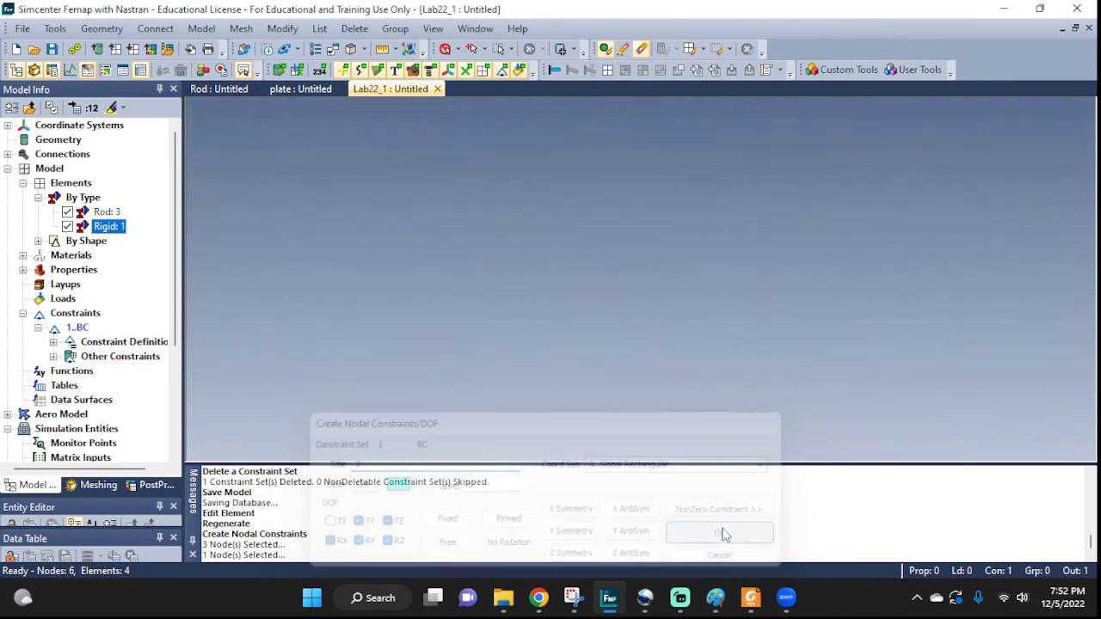
left_click(755, 561)
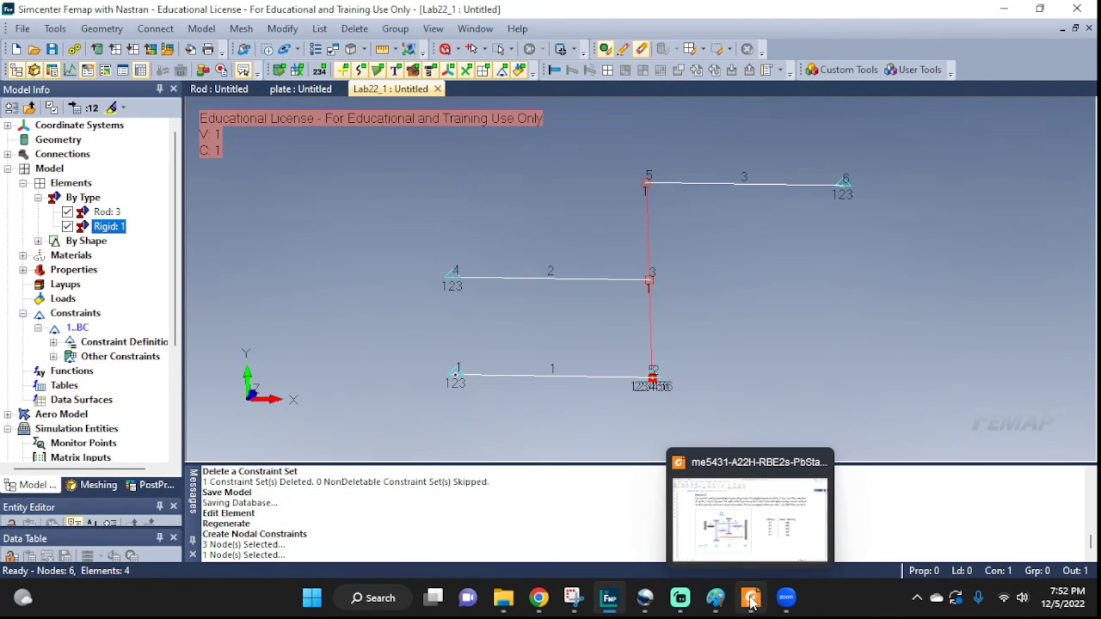
Start a nodal load in a new load set titled F ext
left_click(201, 28)
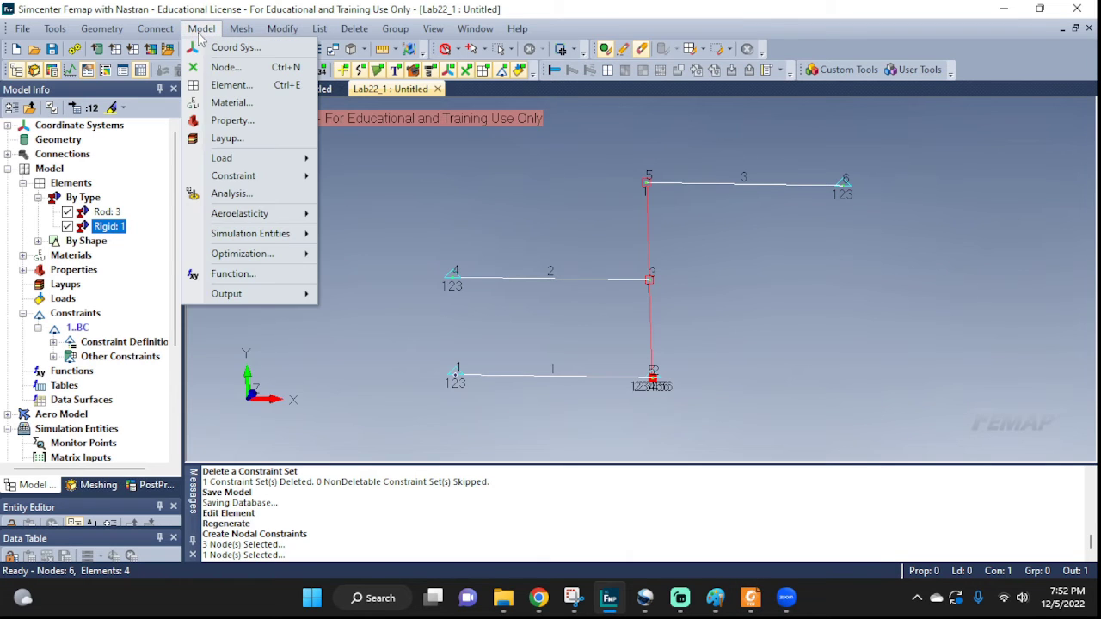
mouse_move(228, 158)
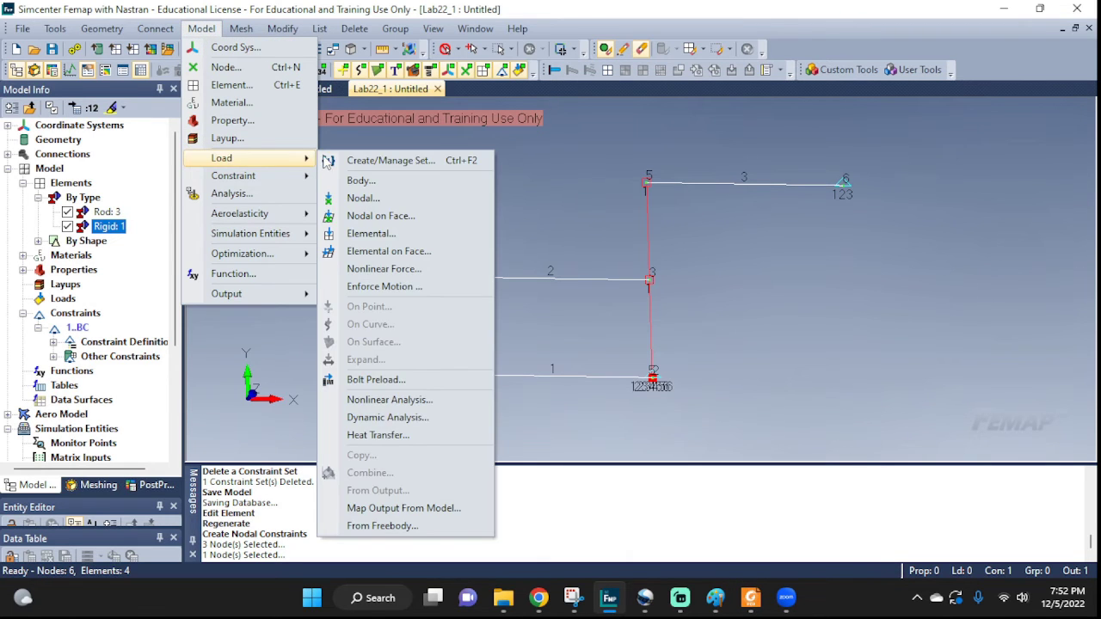
left_click(352, 201)
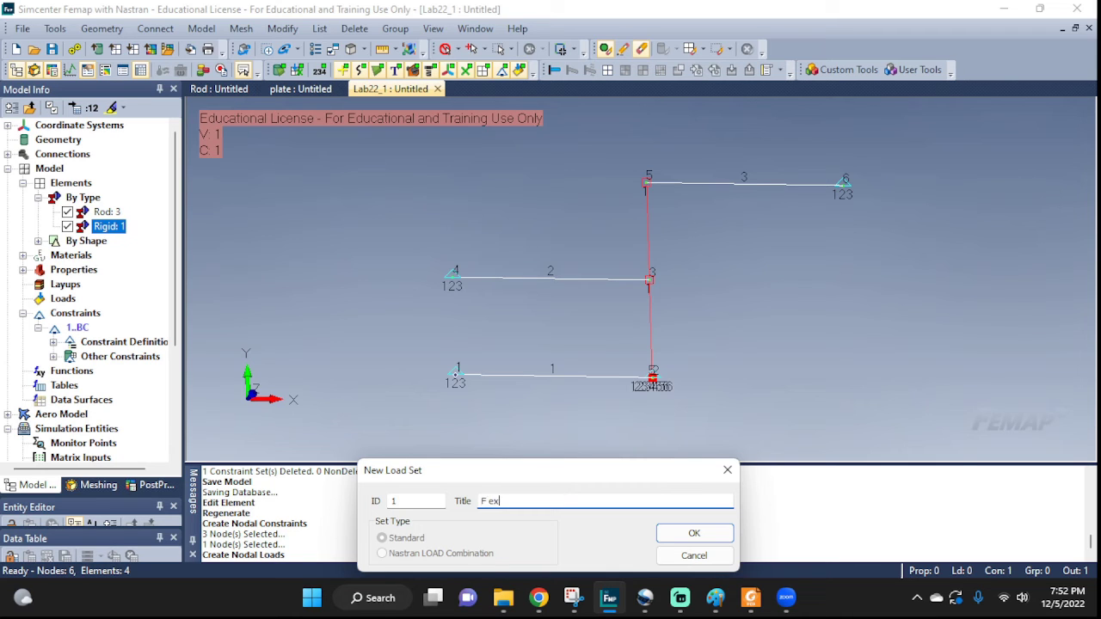
left_click(681, 533)
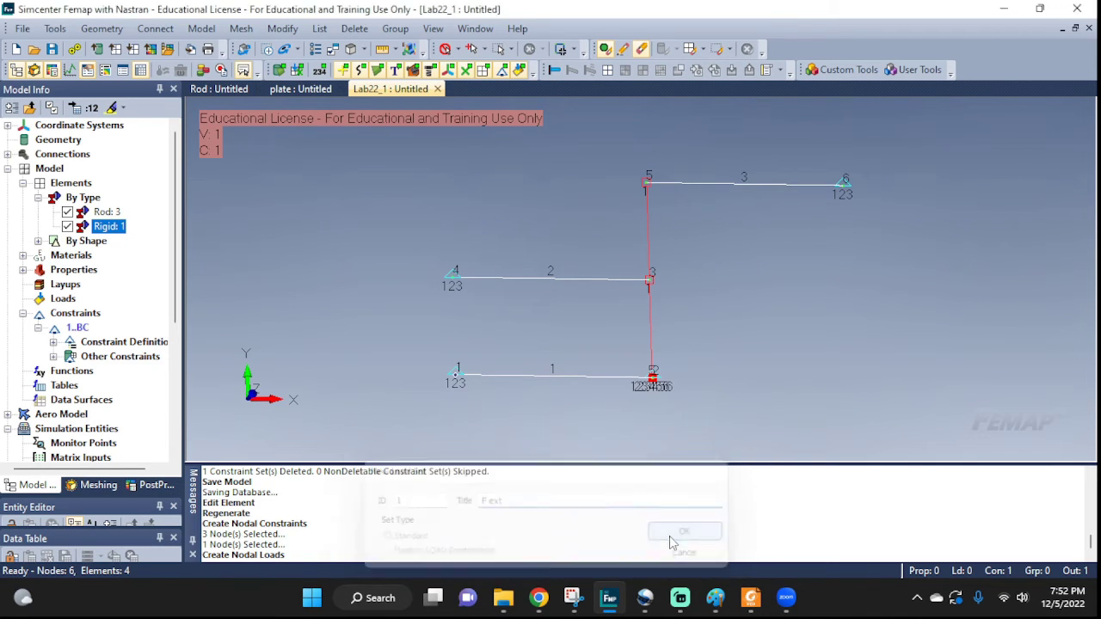
Apply a force titled F to node 3 with an FX value of 10000, and finish the nodal loads
left_click(649, 281)
left_click(770, 536)
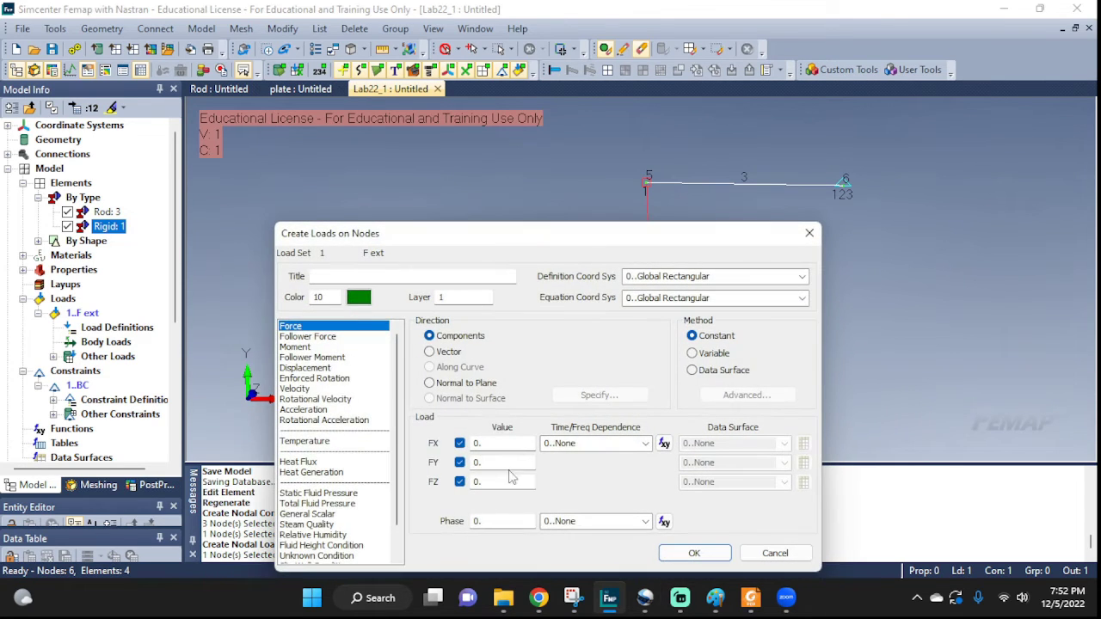
left_click(334, 273)
left_click(494, 444)
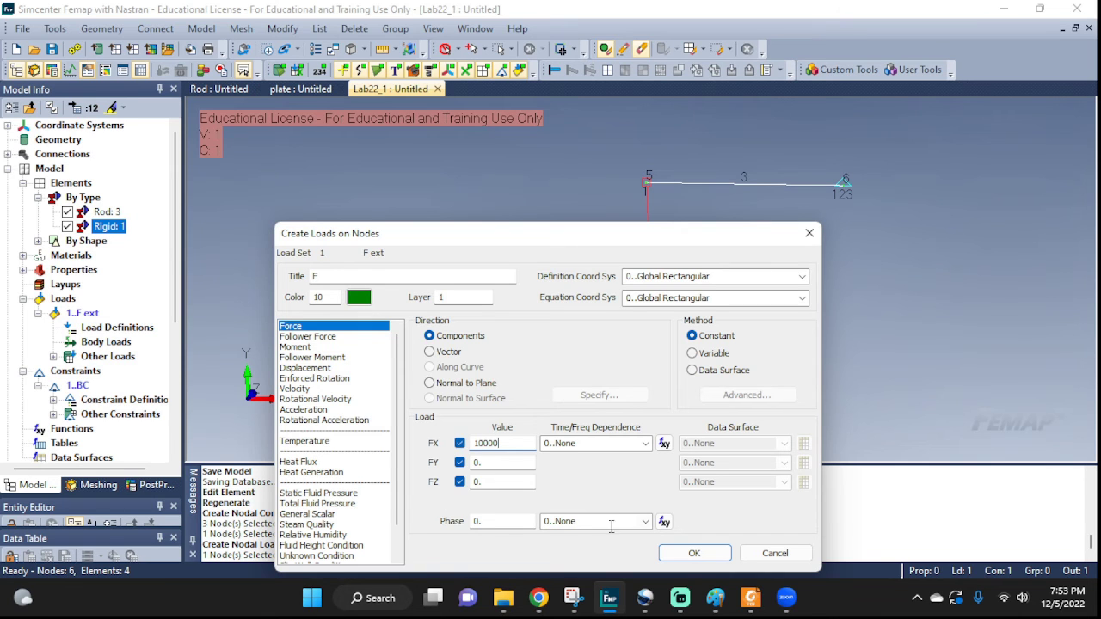
left_click(693, 553)
left_click(764, 556)
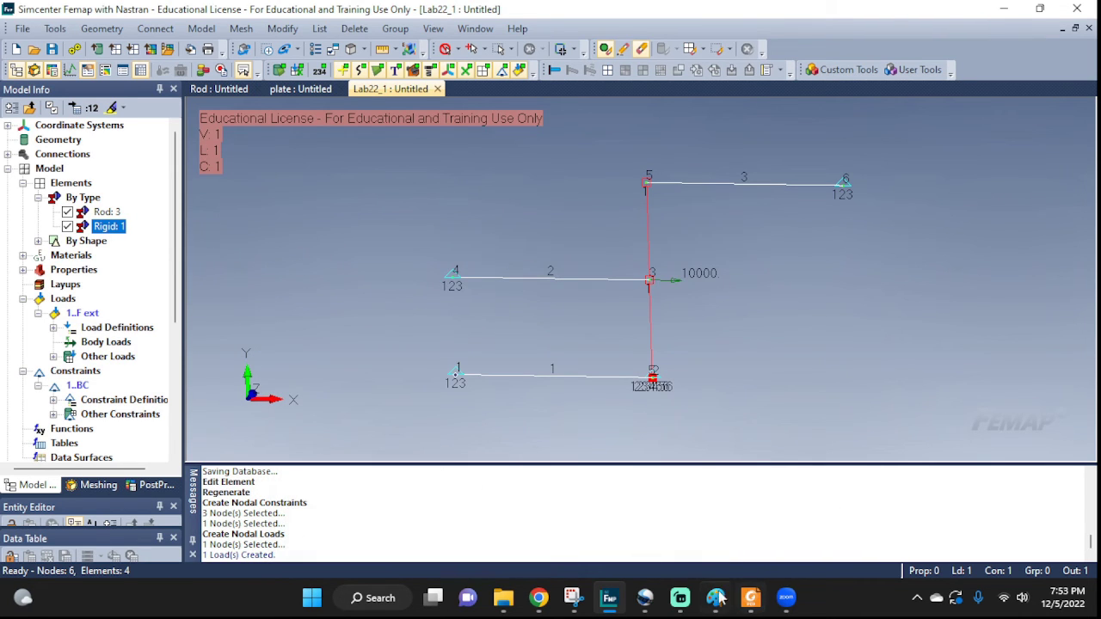
Create a Simcenter Nastran static analysis set titled 1, run it, and close the analysis monitor after checking the completion message
scroll(713, 226, "up", 2)
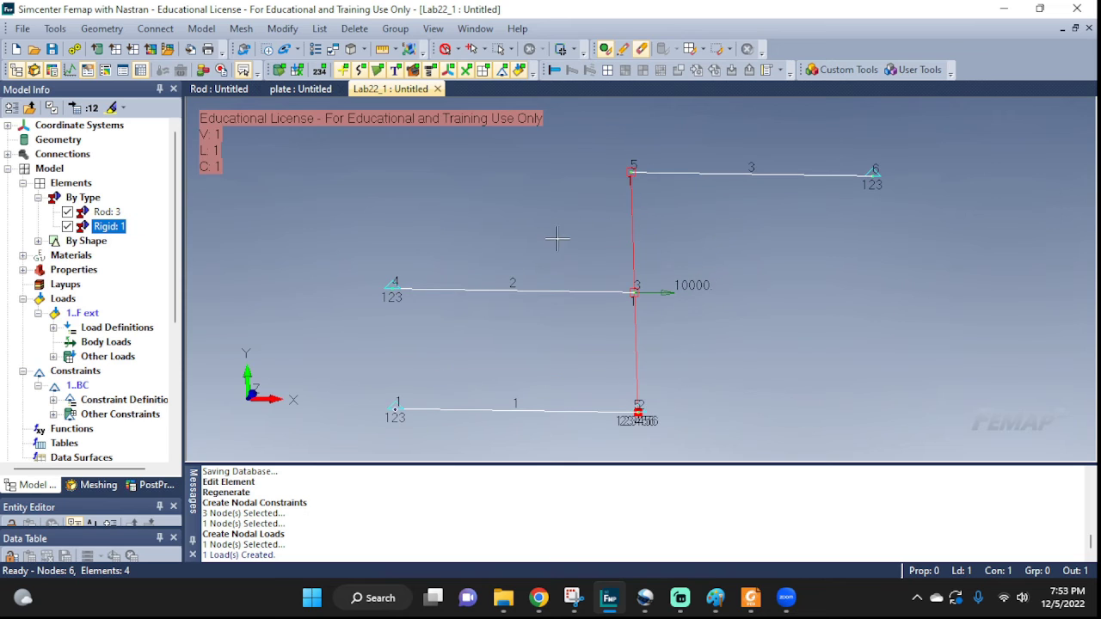
left_click(201, 29)
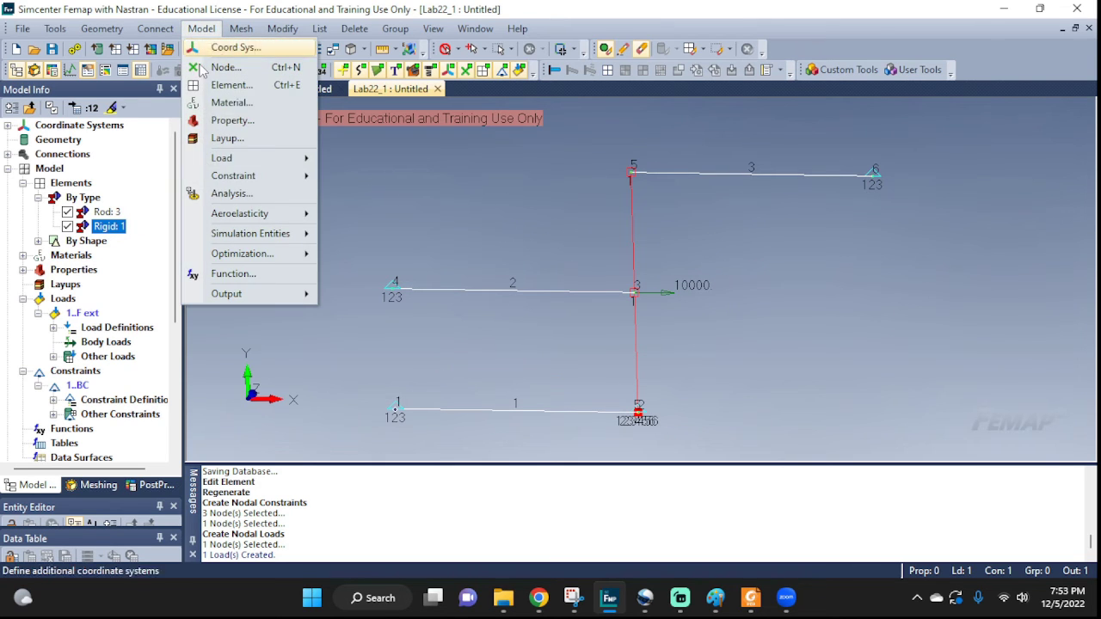
left_click(232, 196)
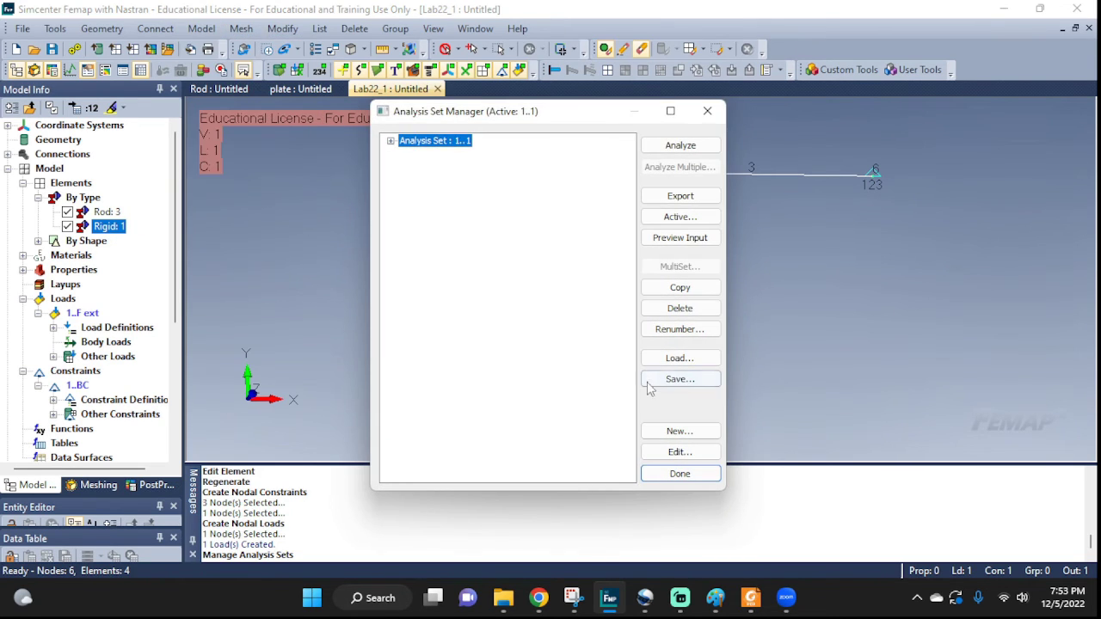
left_click(673, 431)
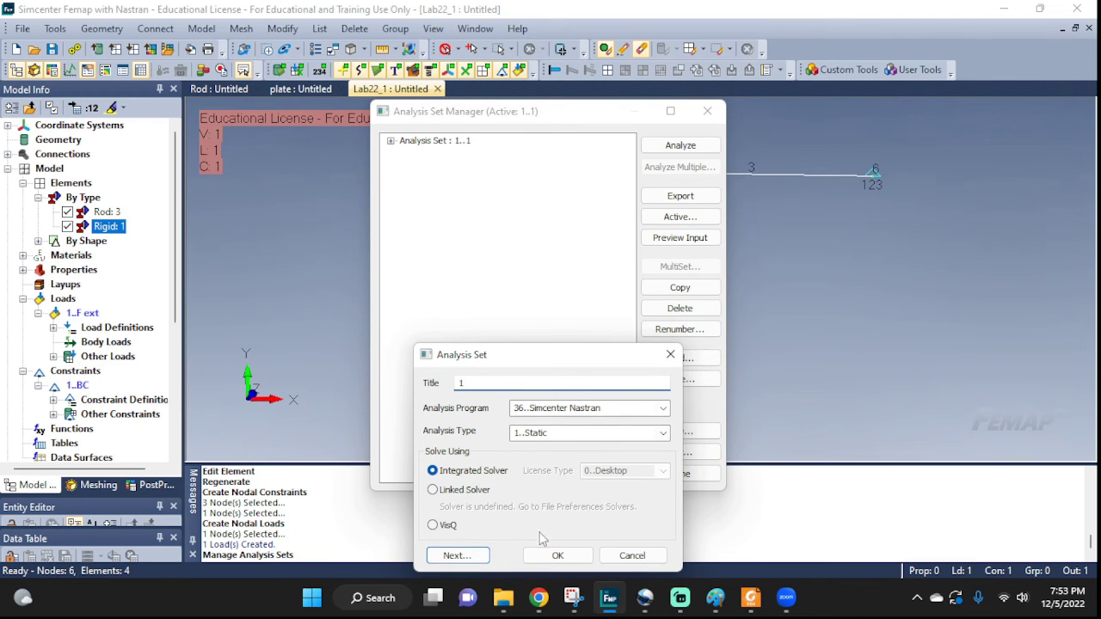
left_click(557, 555)
left_click(679, 145)
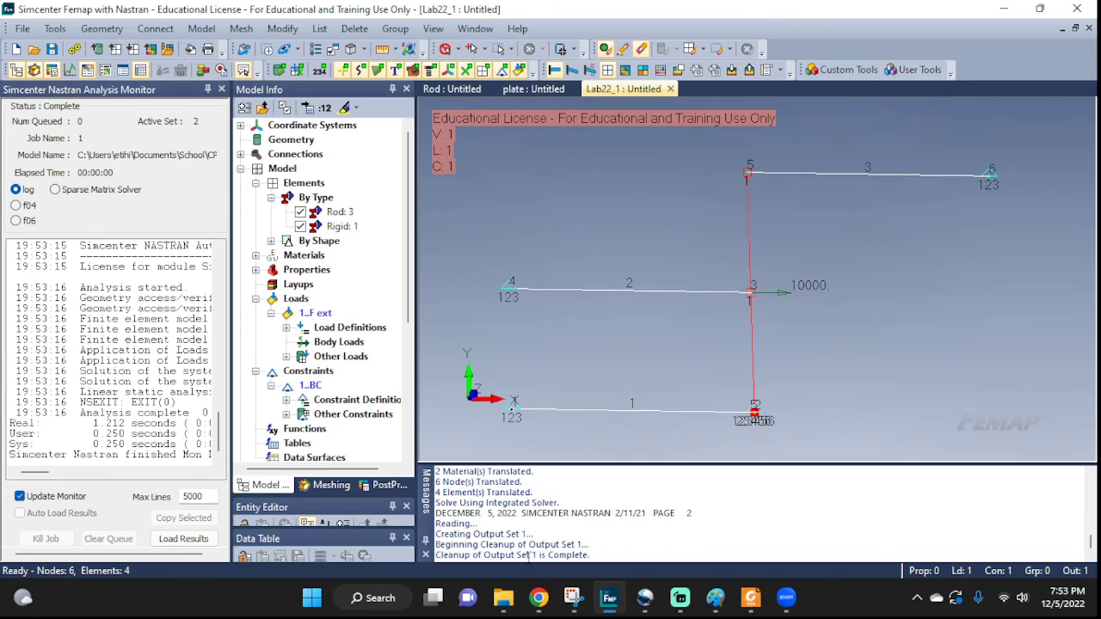
left_click_drag(528, 554, 593, 554)
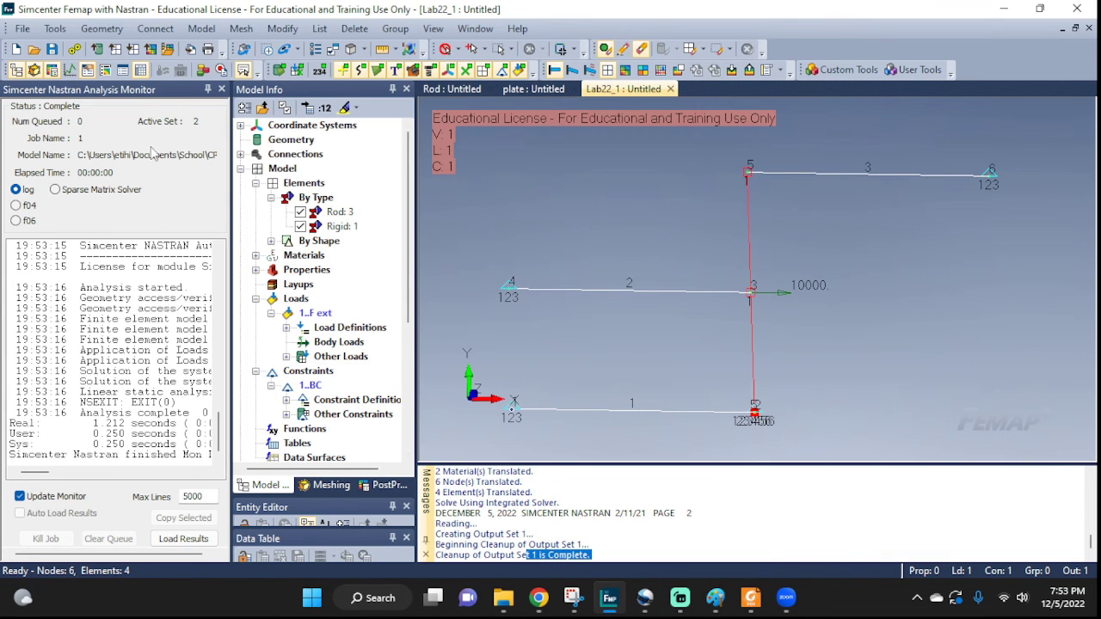
left_click(220, 89)
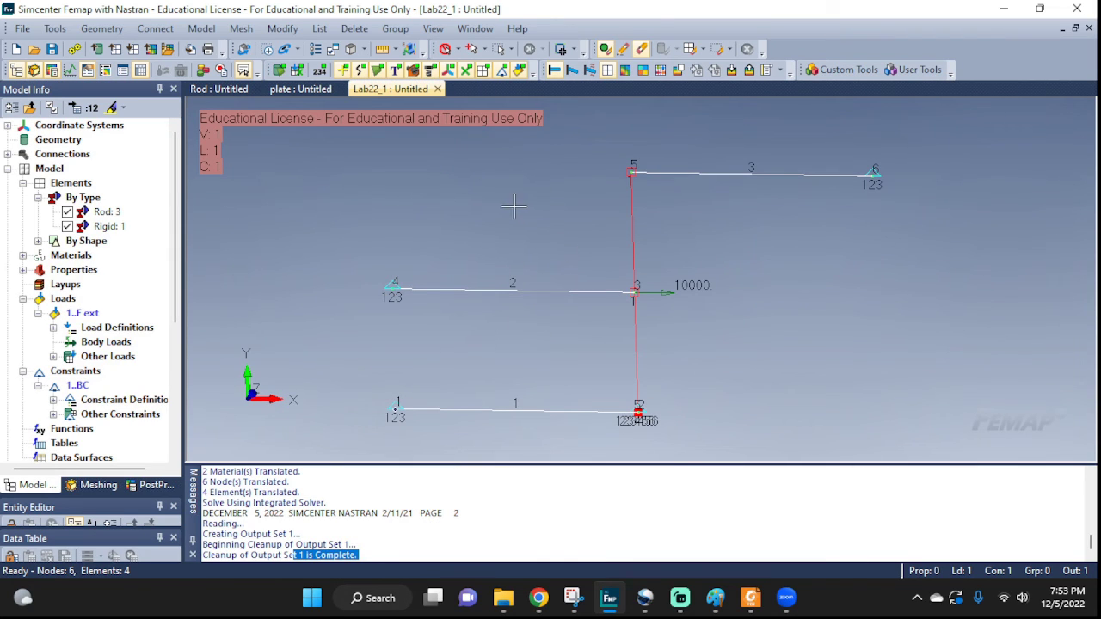
Display the total translation result as a deformed shape, and animate it
left_click(572, 74)
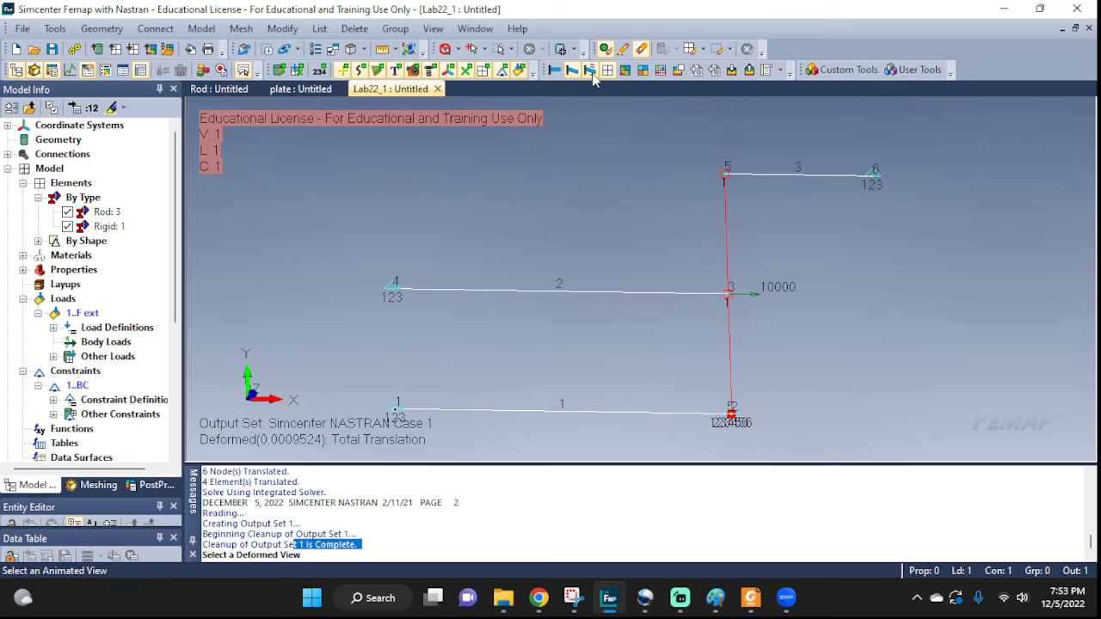
left_click(590, 73)
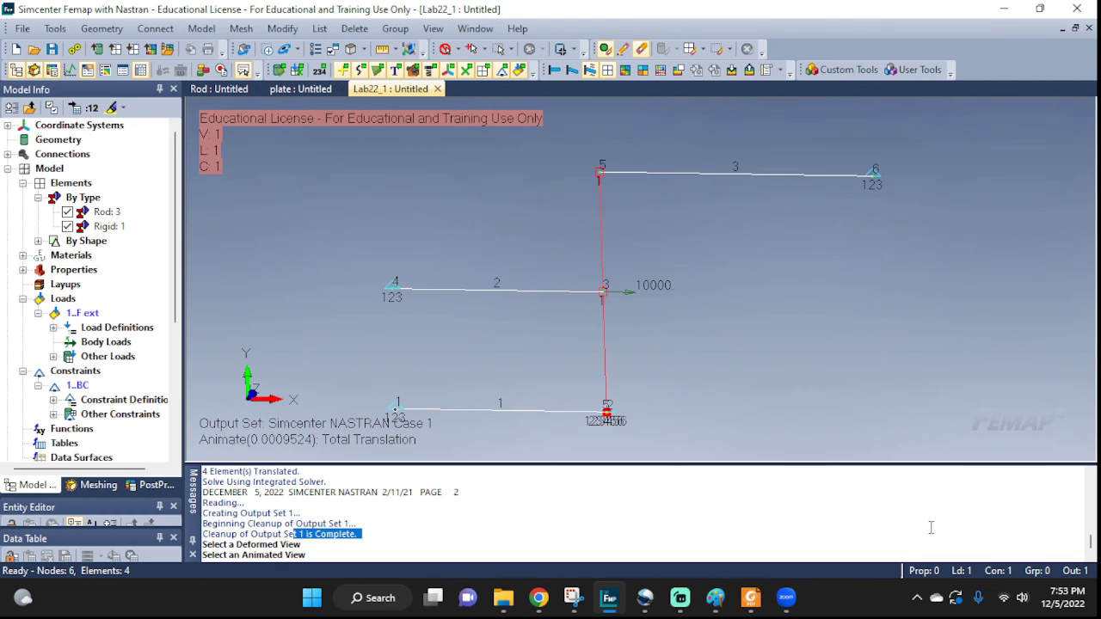
Set the view to the deformed style with a Rod Axial Force contour, and animate the contoured deformation
left_click(433, 28)
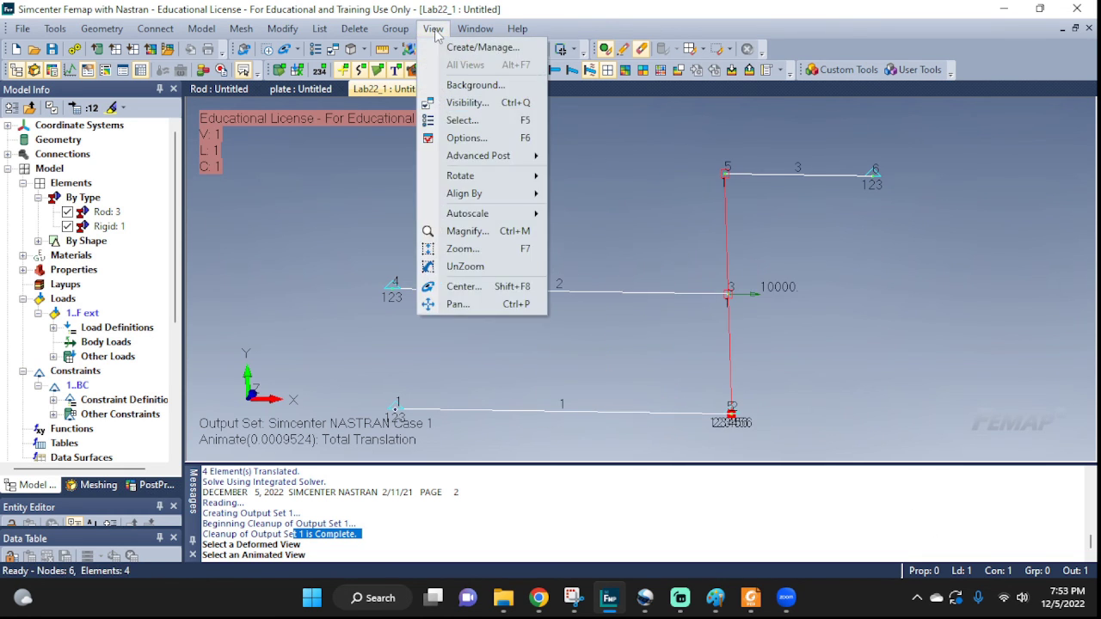
left_click(449, 119)
left_click(497, 418)
left_click(617, 417)
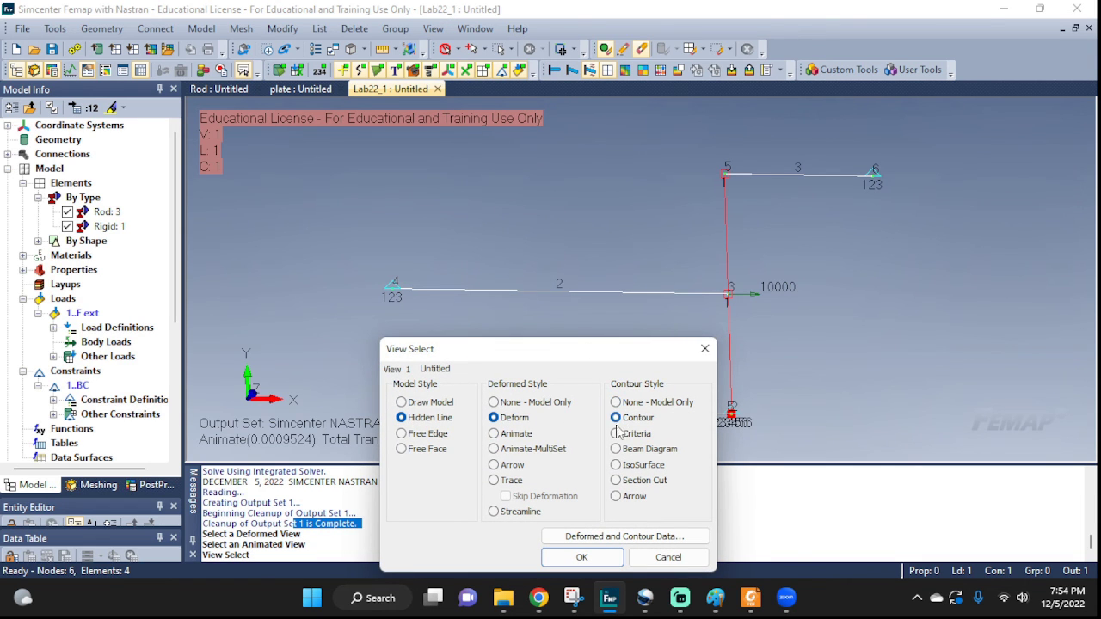
left_click(619, 536)
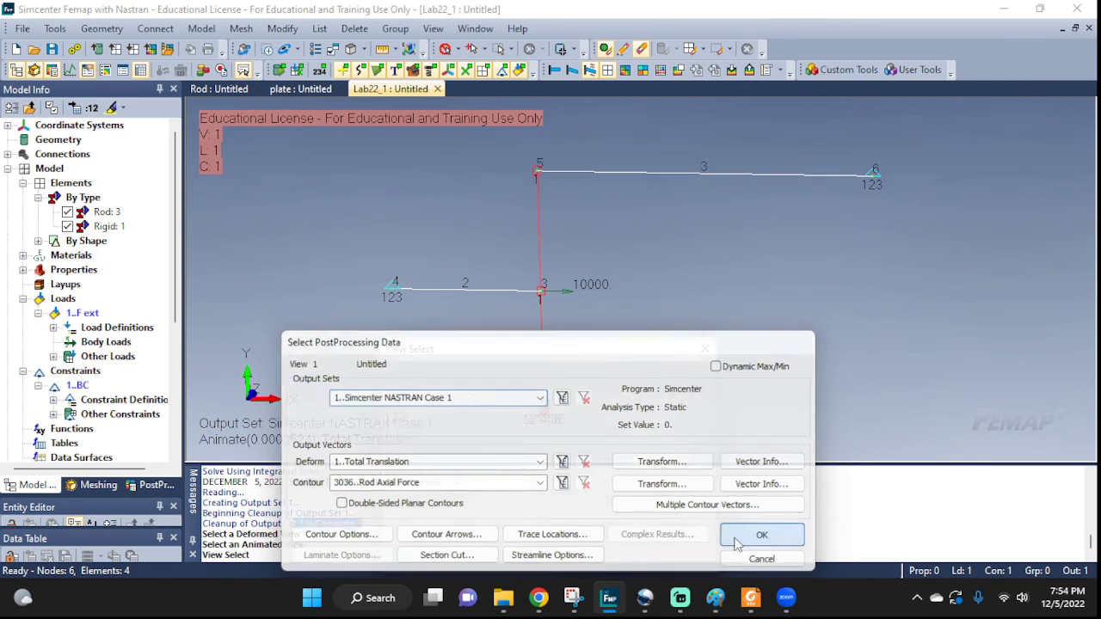
left_click(763, 535)
left_click(591, 556)
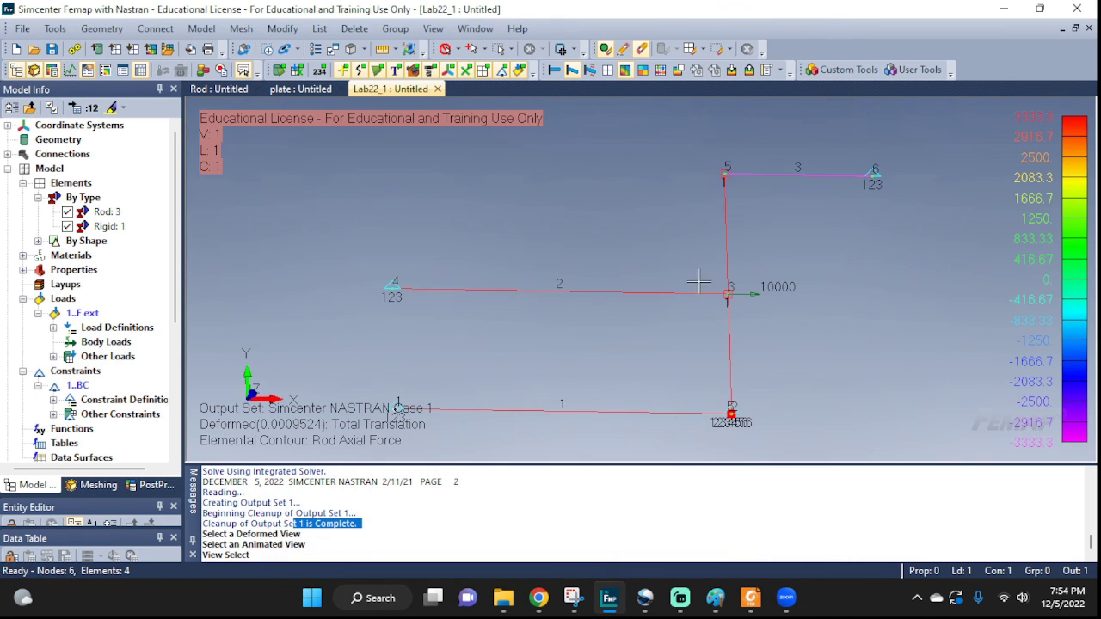
left_click(589, 69)
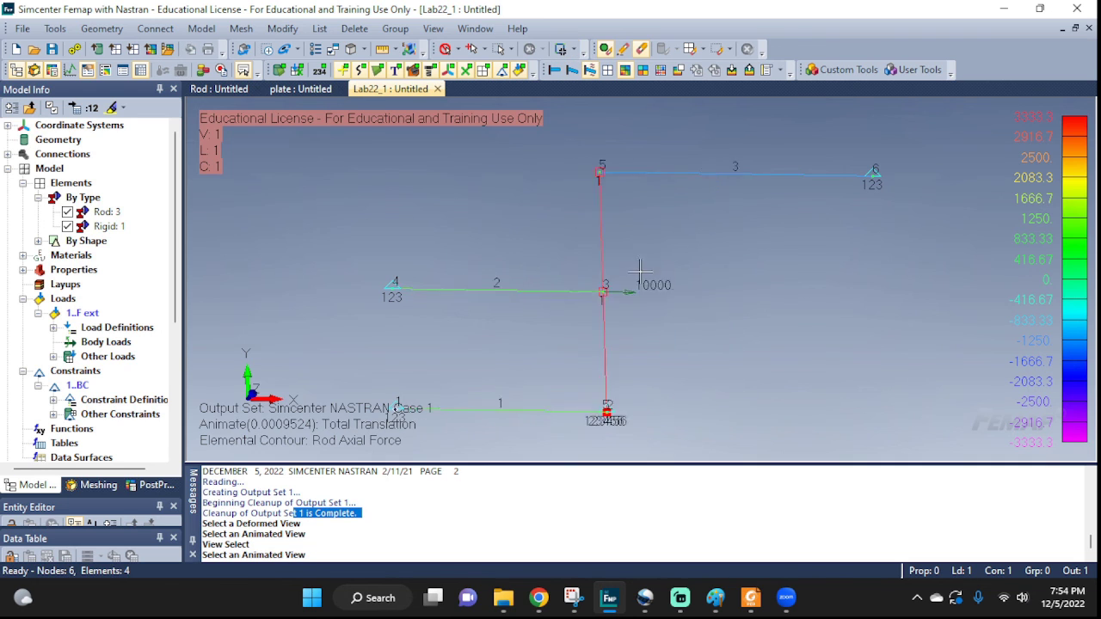